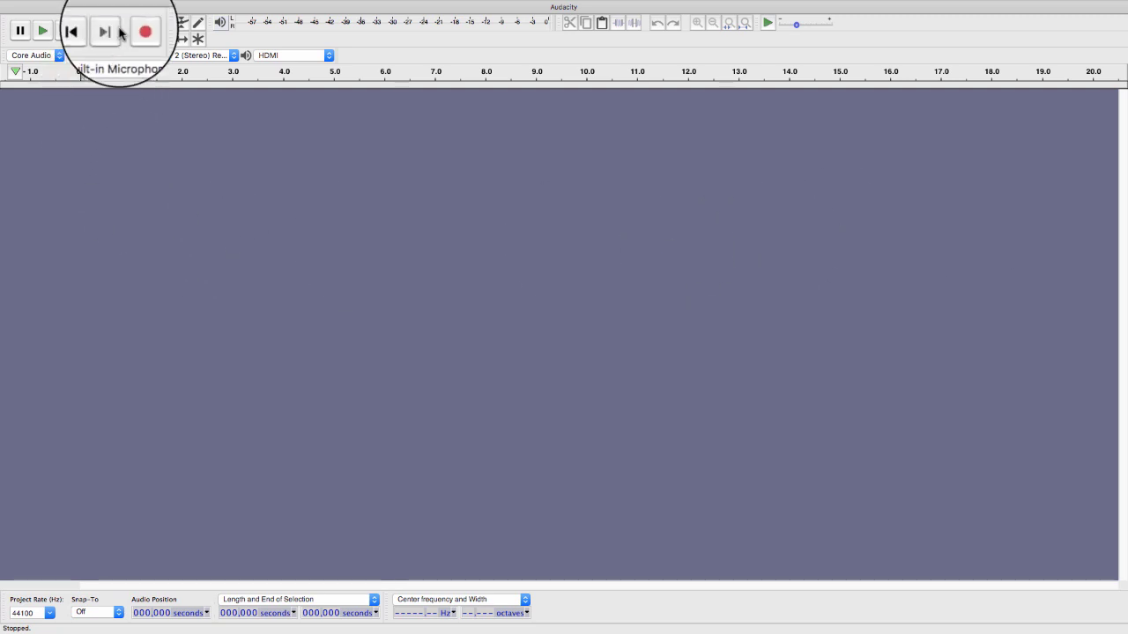
Step: Bring up the File > Open dialog, then cancel it without choosing a file
mouse_move(110, 6)
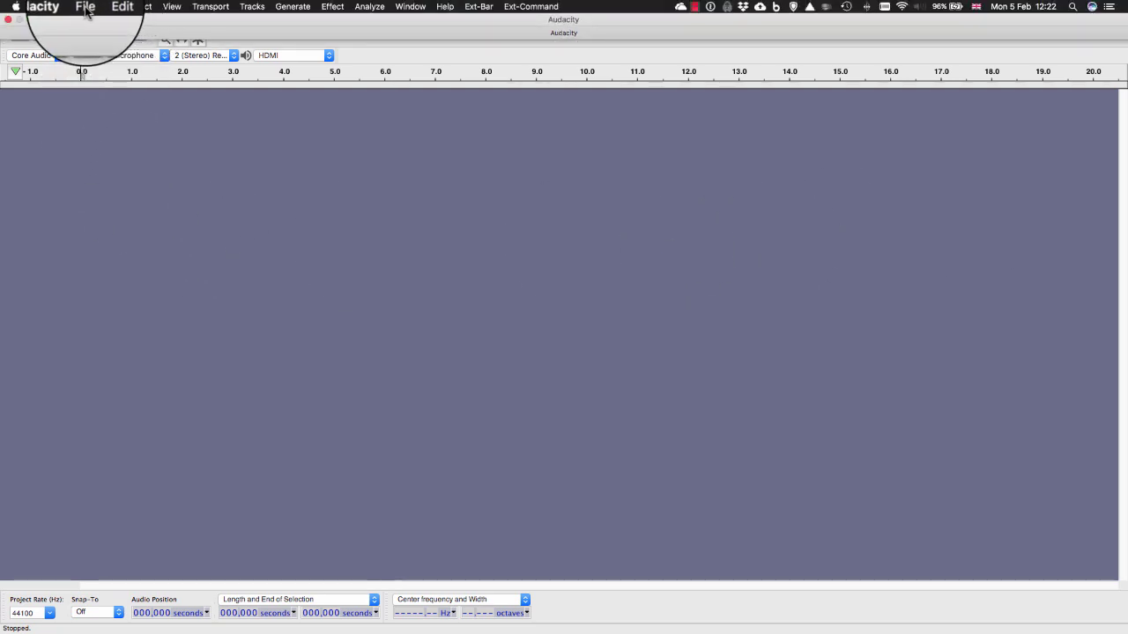
left_click(86, 12)
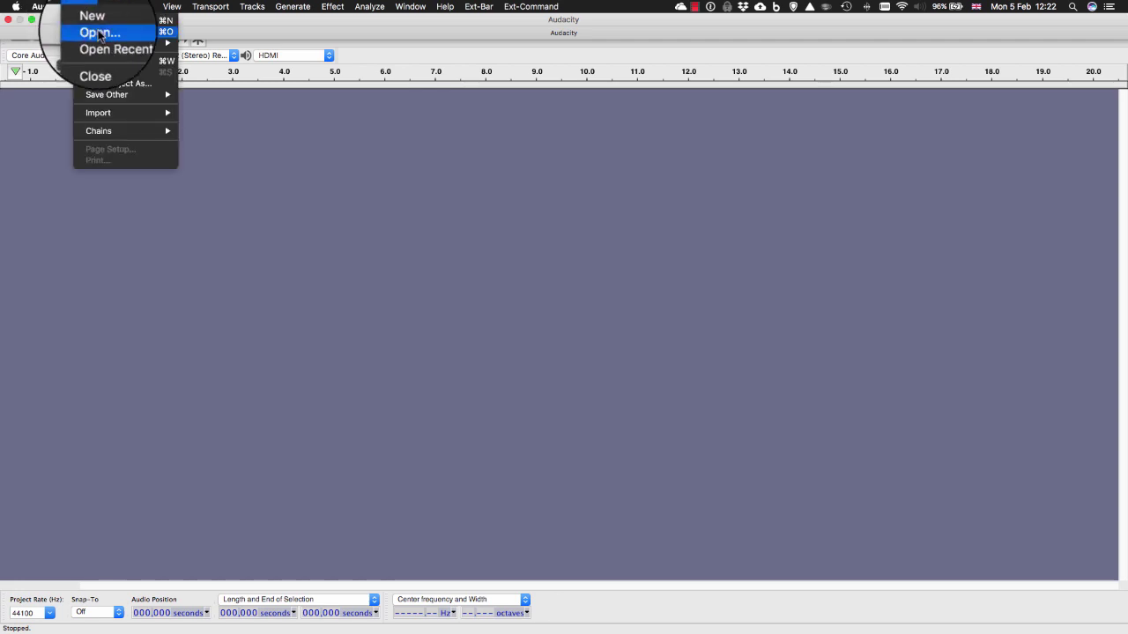
left_click(100, 34)
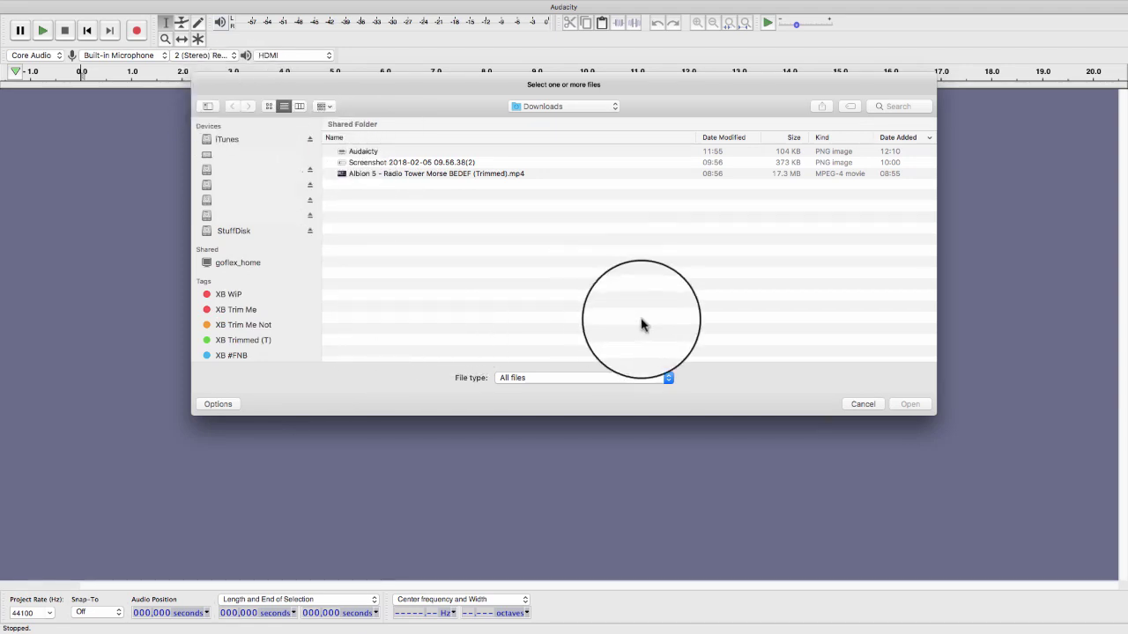
left_click(863, 404)
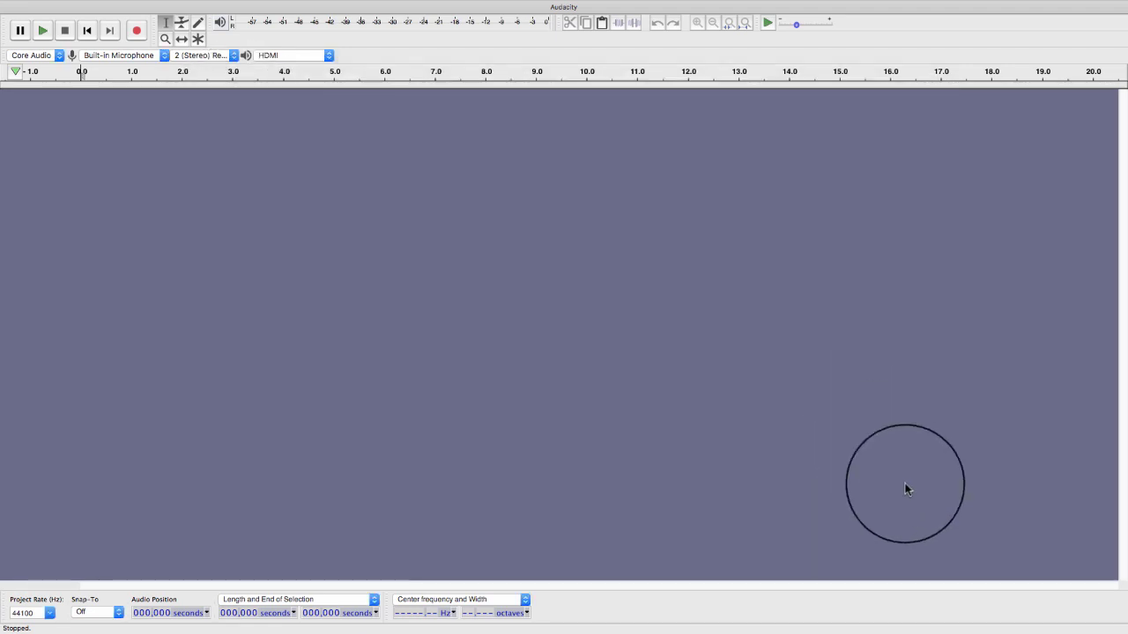
Step: Drag the Albion 5 Morse BEDEF recording from the Dock's Downloads stack into Audacity
mouse_move(987, 630)
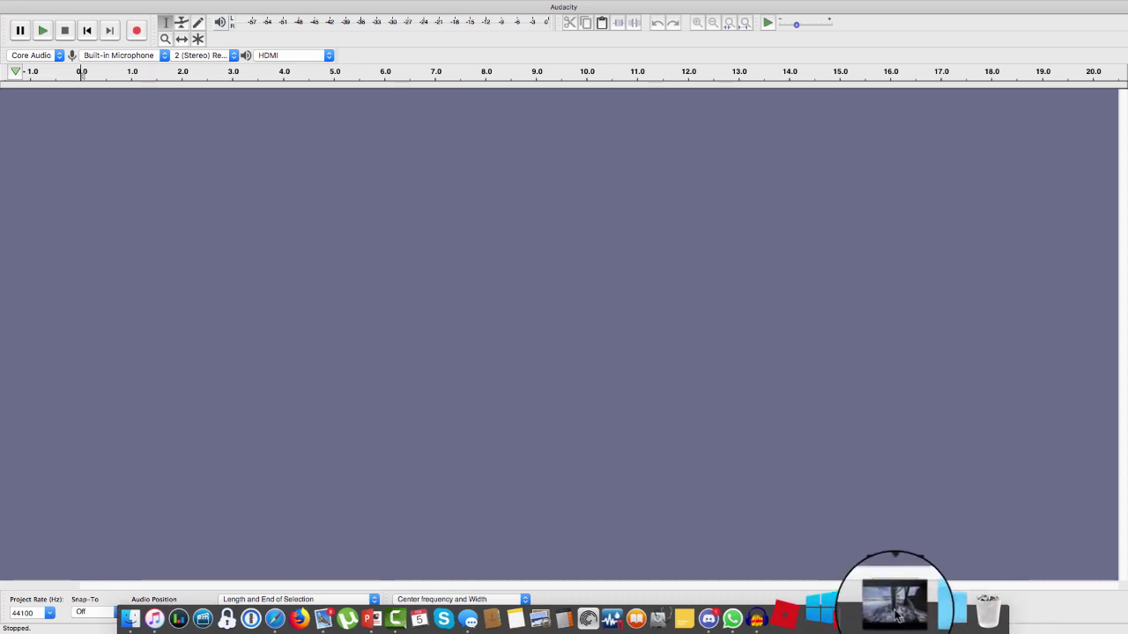
left_click(897, 615)
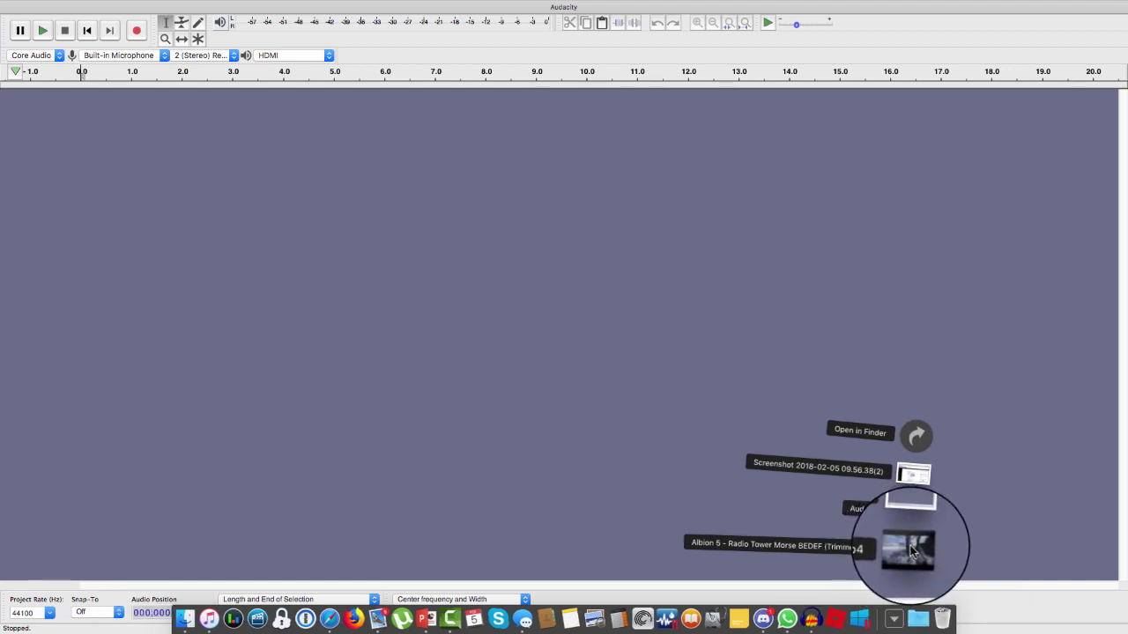
left_click_drag(912, 551, 668, 295)
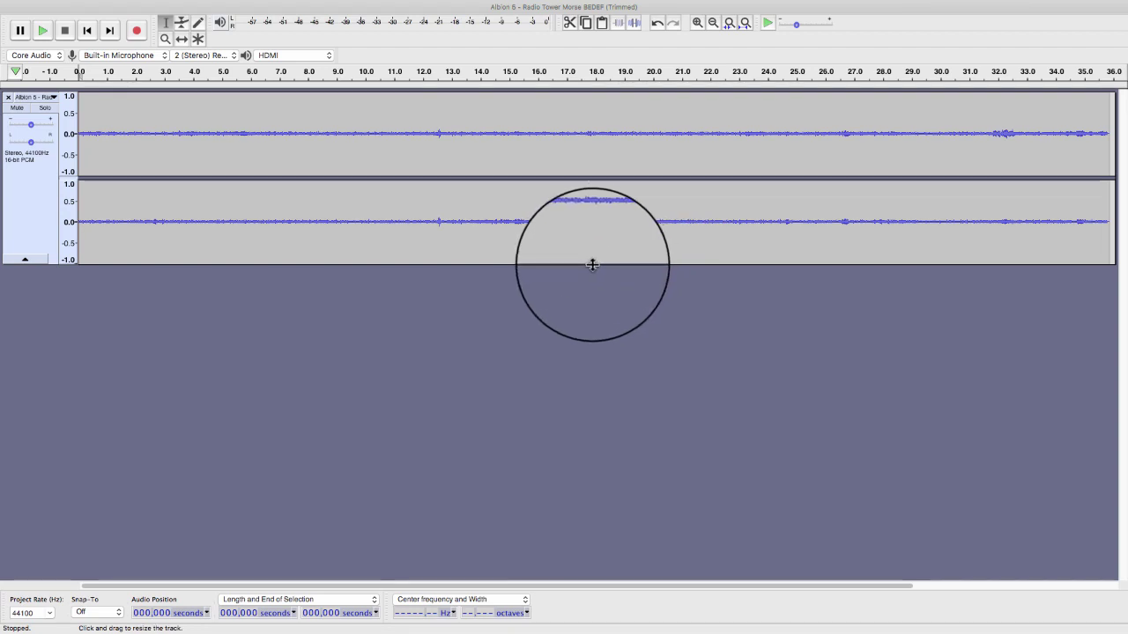
Step: Drag the track's lower edge down so its two channels fill most of the window
left_click_drag(592, 264, 594, 554)
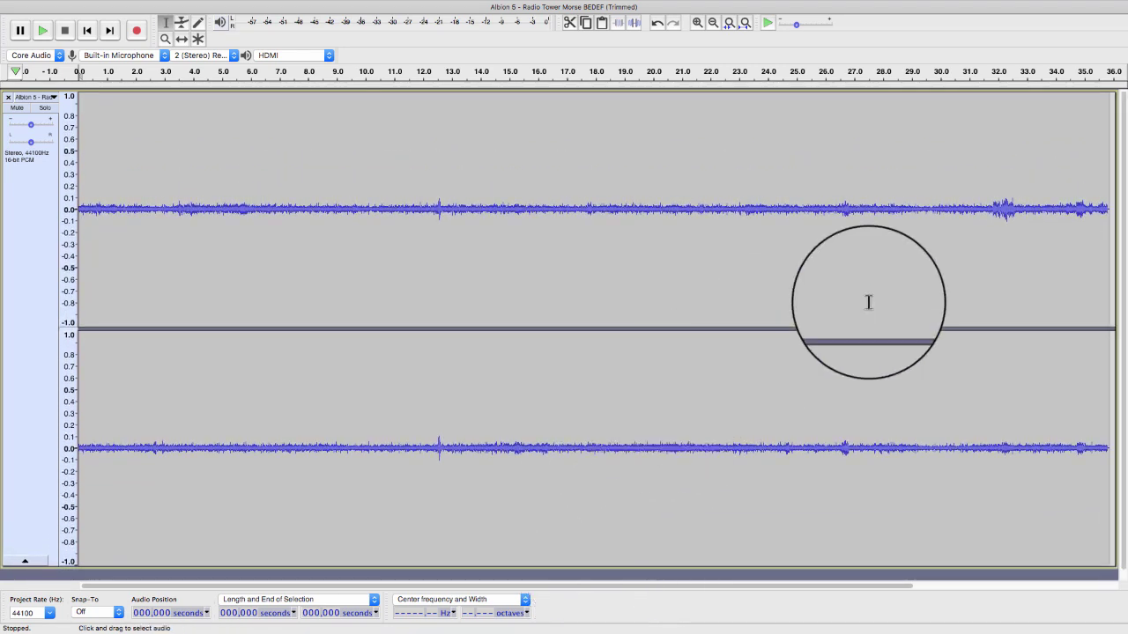
Step: Switch the track view to Spectrogram and zoom in on the Morse tones
left_click(56, 102)
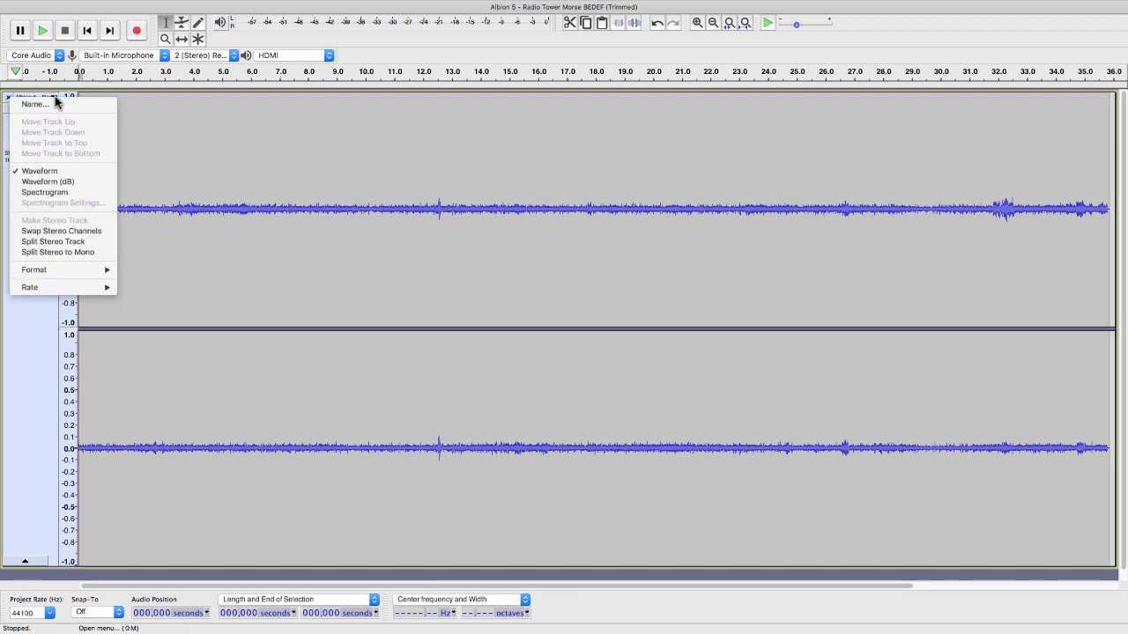
left_click(82, 192)
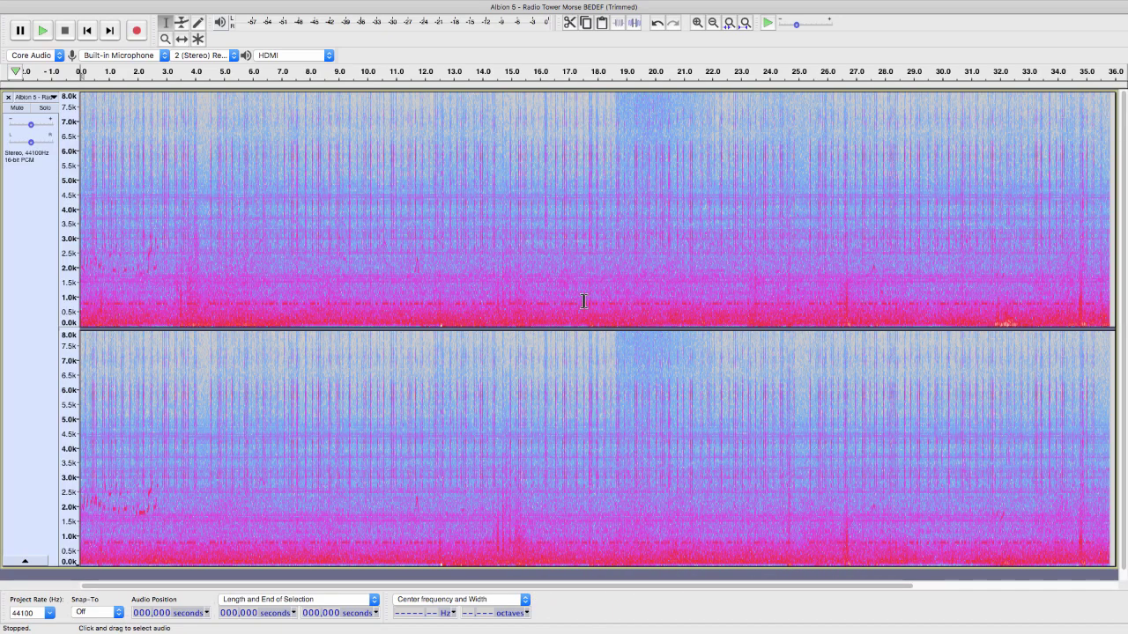
scroll(584, 301, "up", 4)
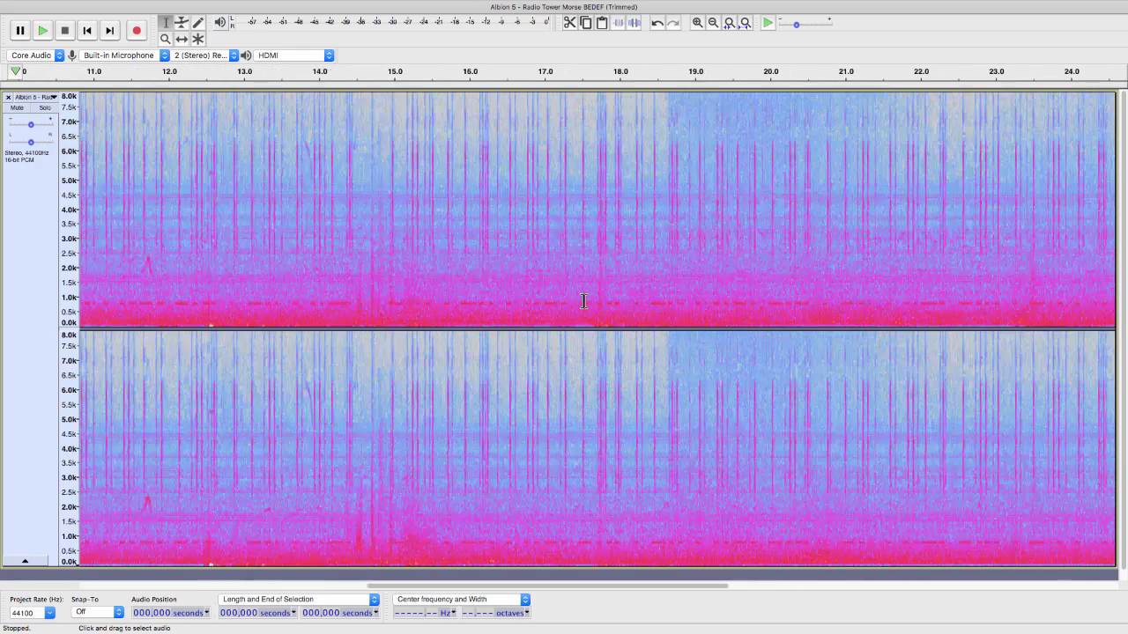
scroll(584, 302, "up", 1)
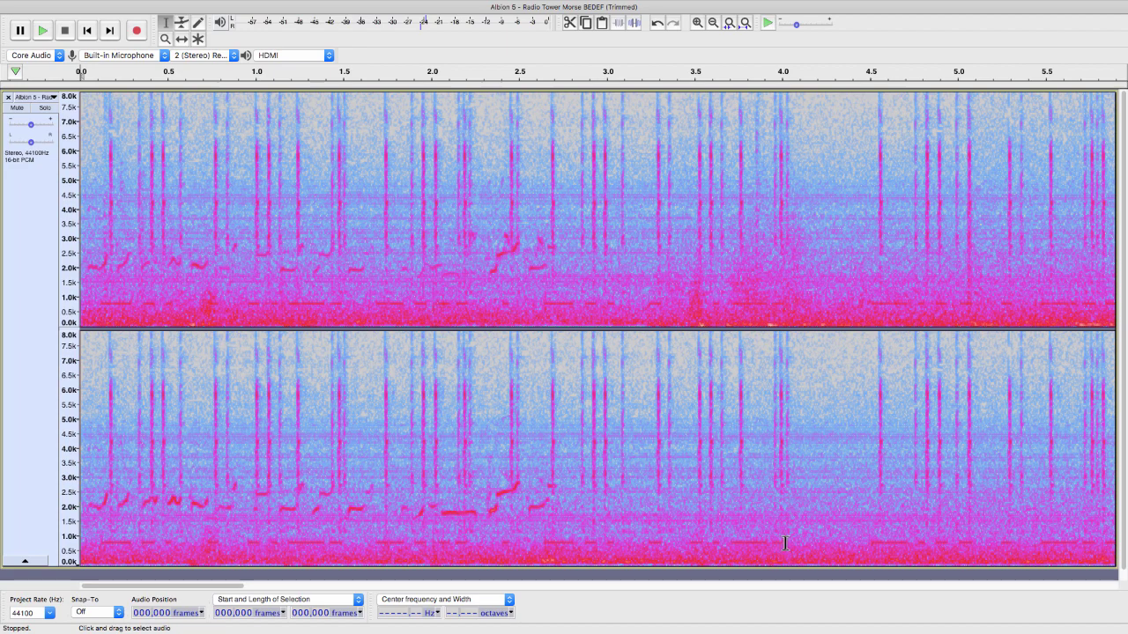
Step: Select the Morse marks at about 4.0–4.5 s, 4.72 s and 5.08 s to read their frame lengths
left_click_drag(784, 544, 870, 544)
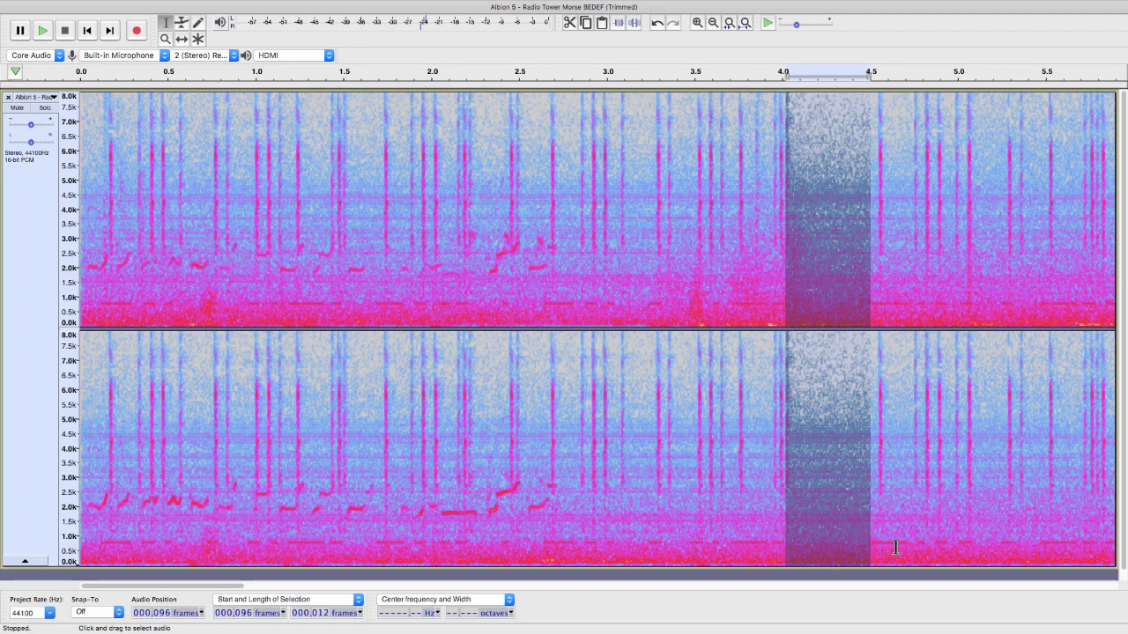
left_click_drag(909, 544, 918, 543)
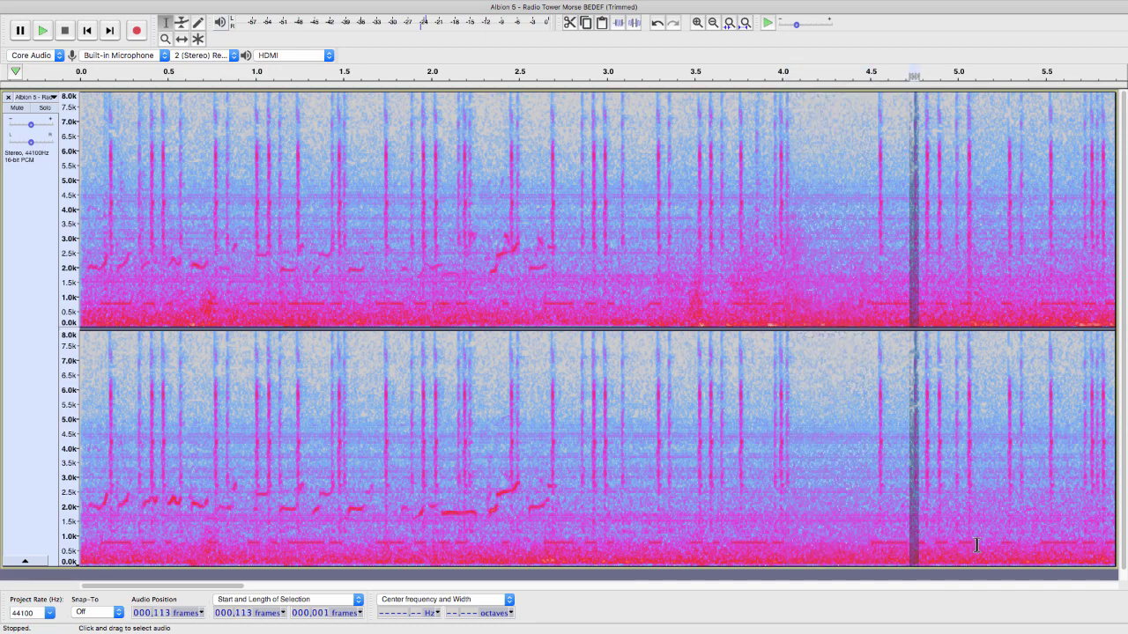
left_click_drag(973, 542, 999, 542)
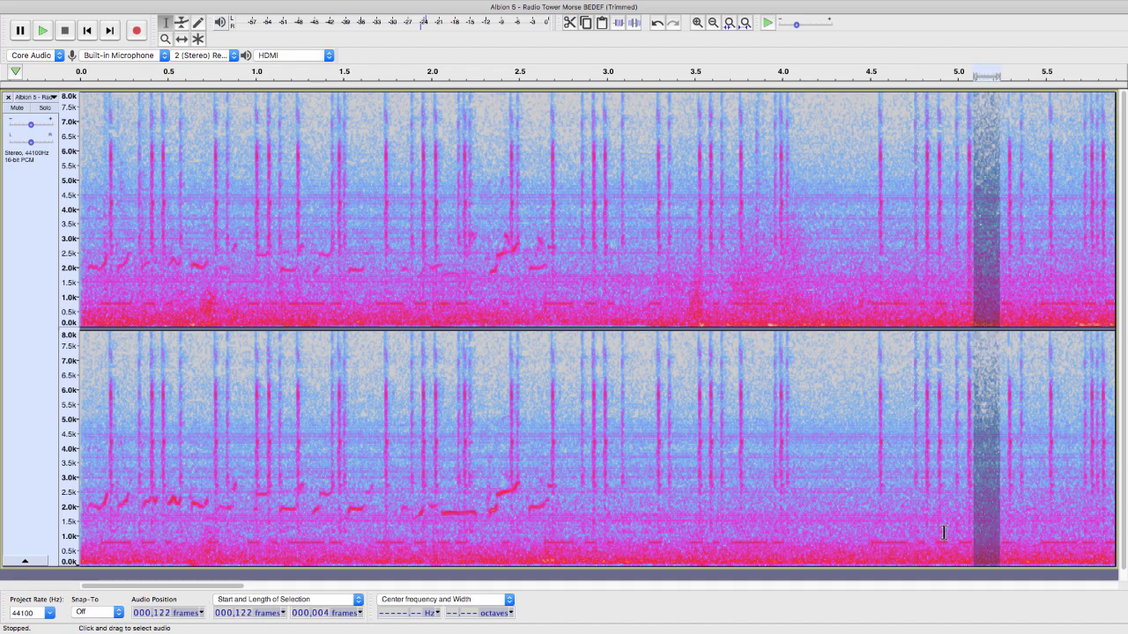
left_click(668, 504)
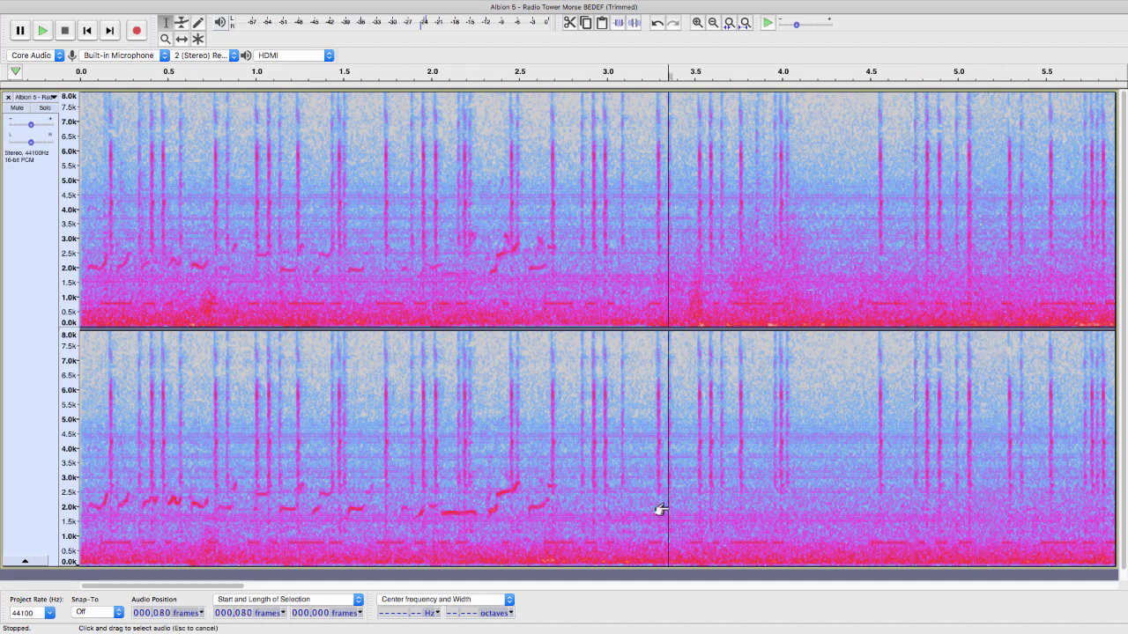
left_click(357, 601)
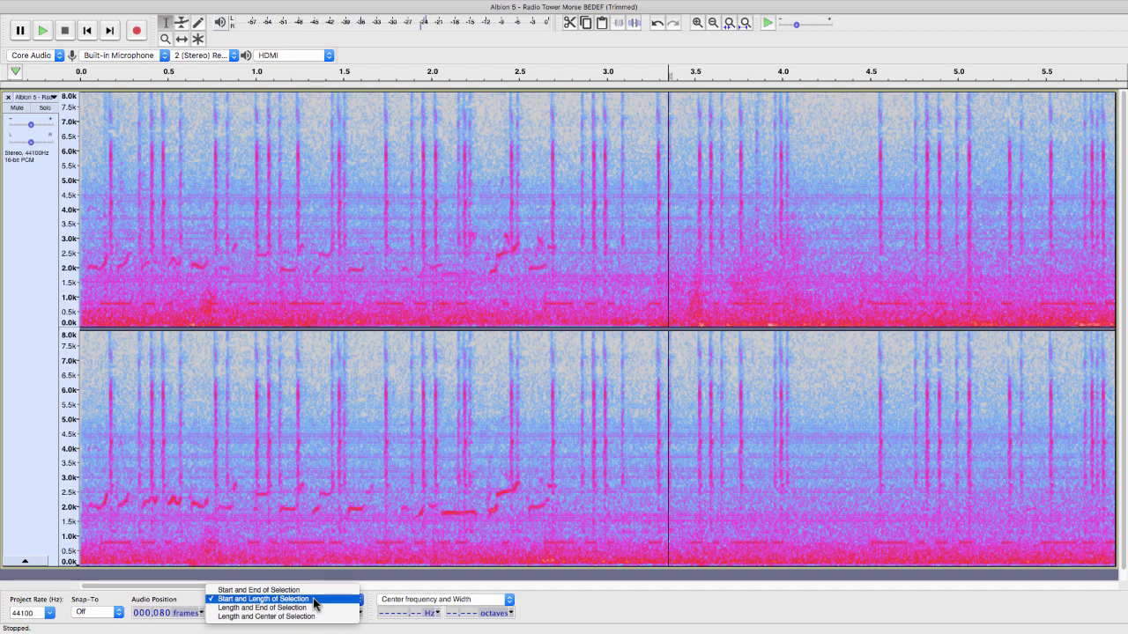
left_click(314, 600)
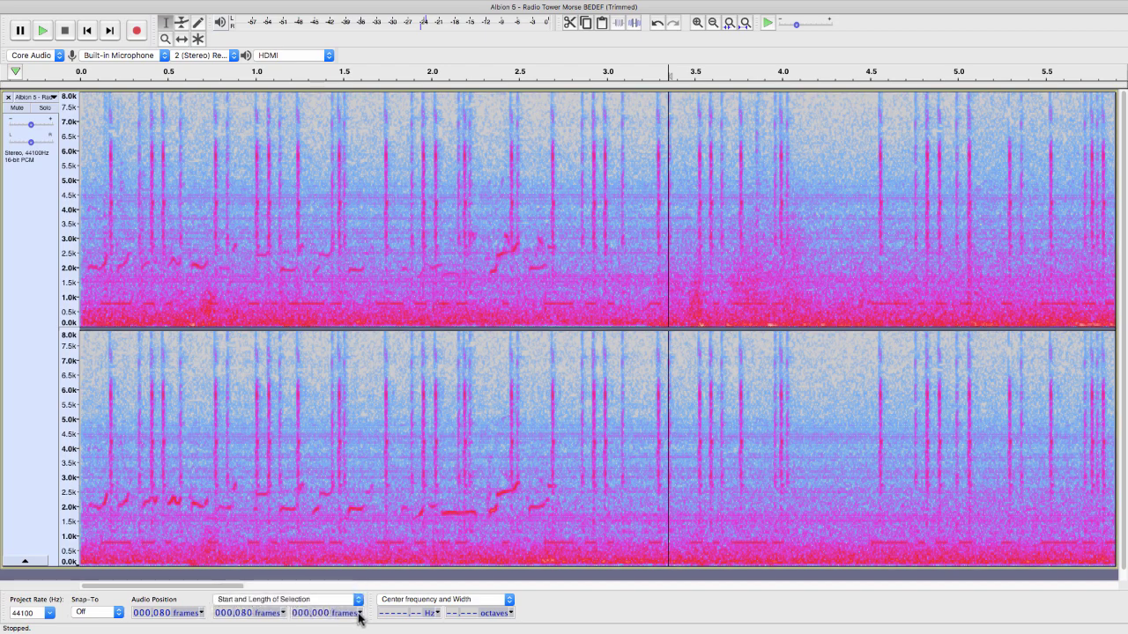
left_click(359, 615)
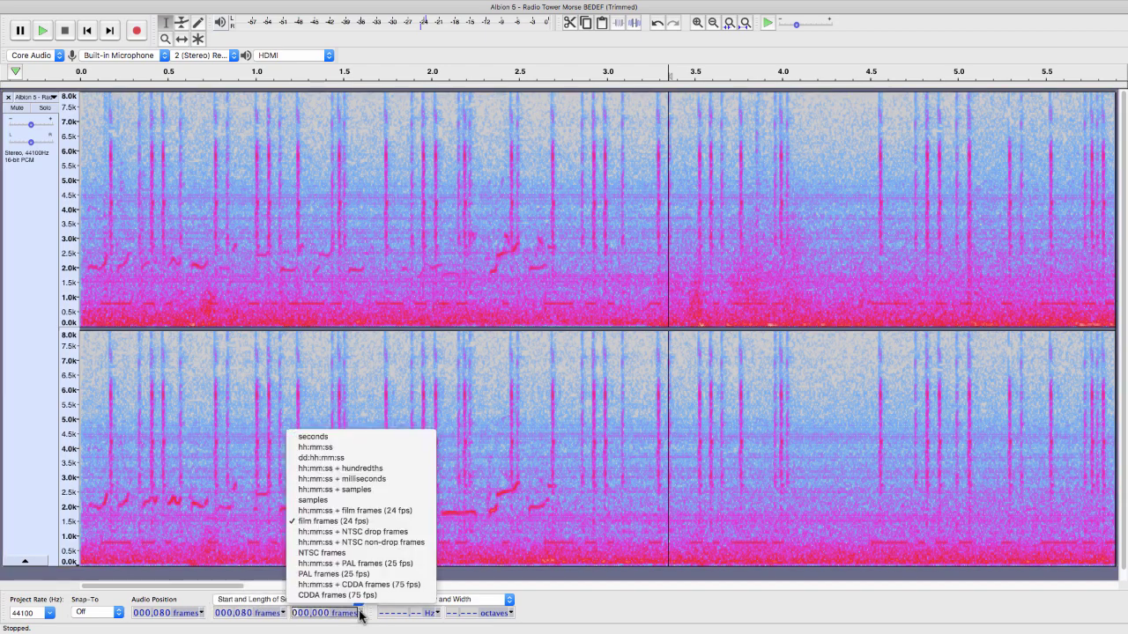
left_click(328, 437)
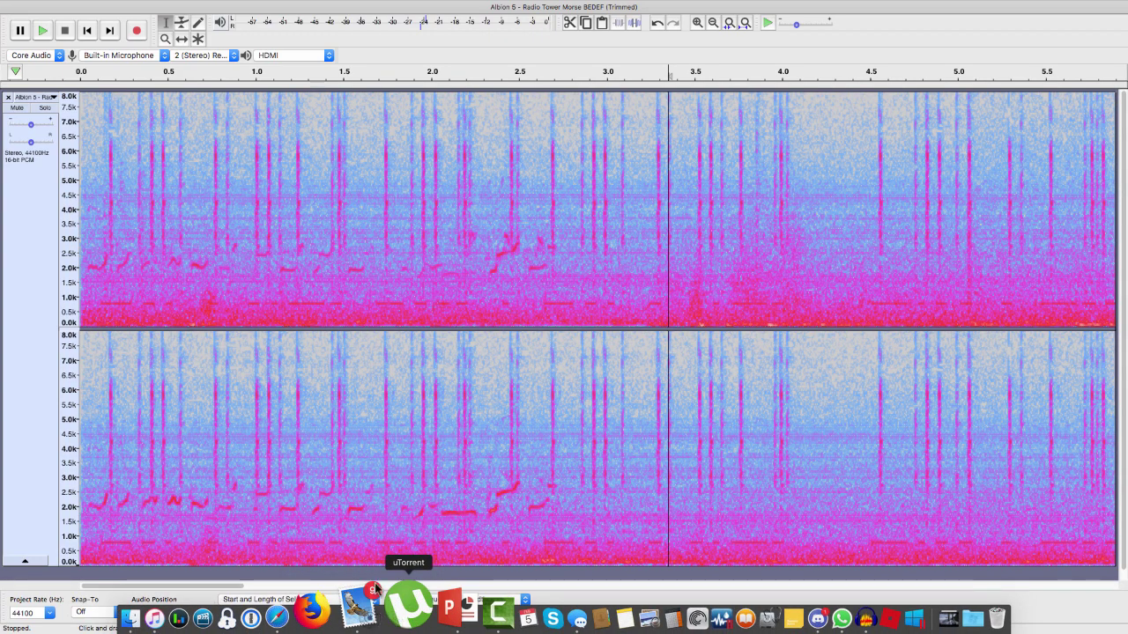
left_click(376, 613)
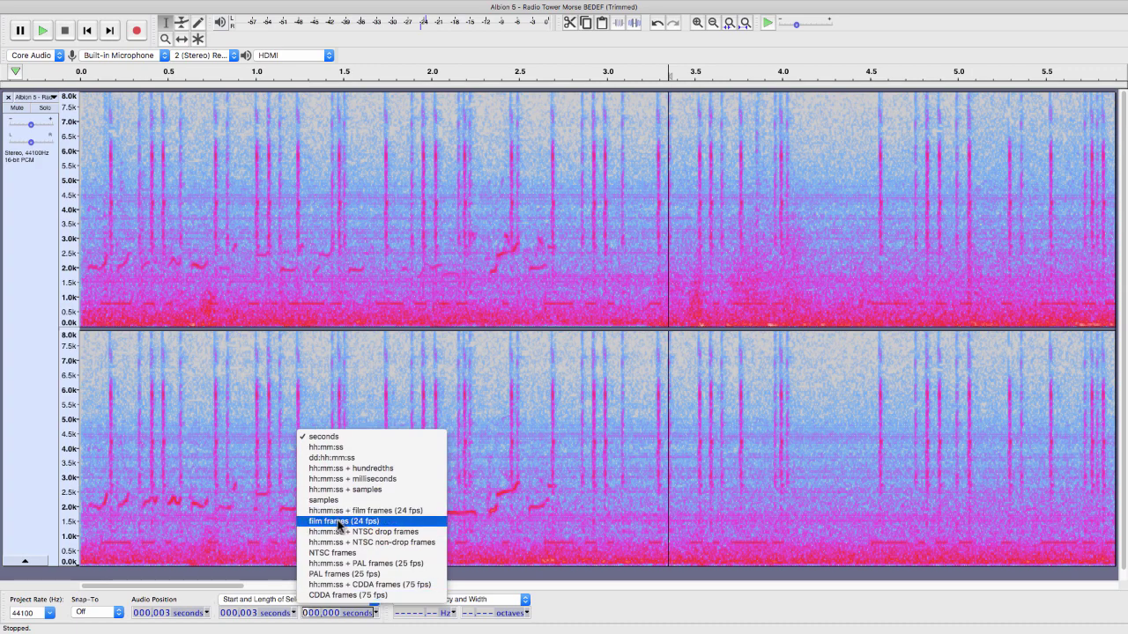
left_click(339, 522)
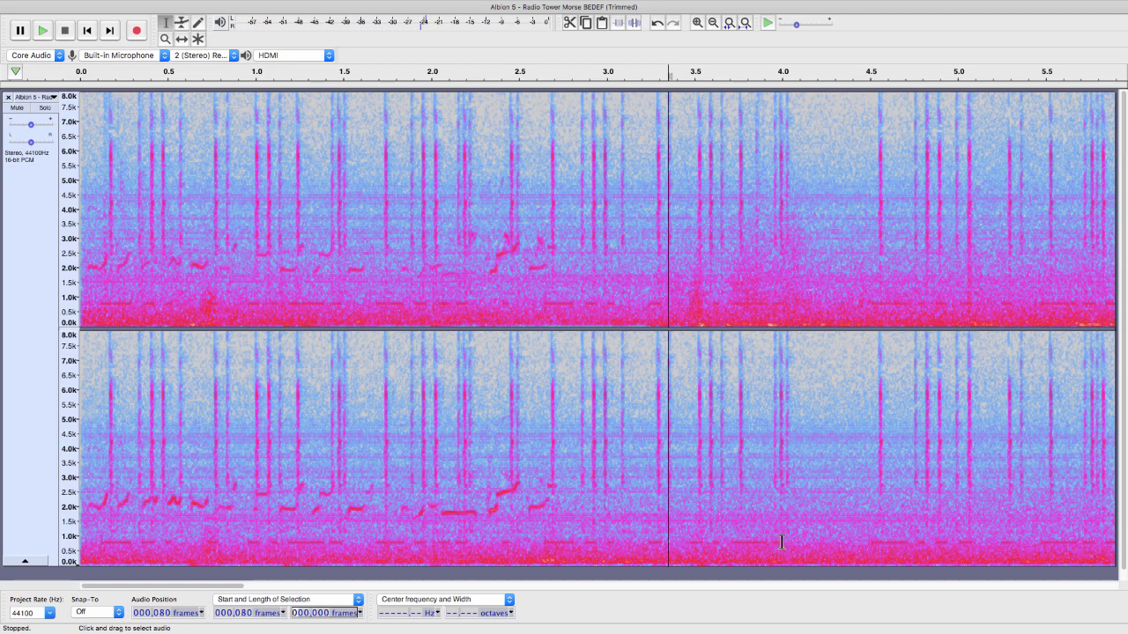
Step: Reselect the marks at 4.0–4.5 s, 4.72 s and 5.07 s, then clear the selection
left_click_drag(782, 542, 870, 542)
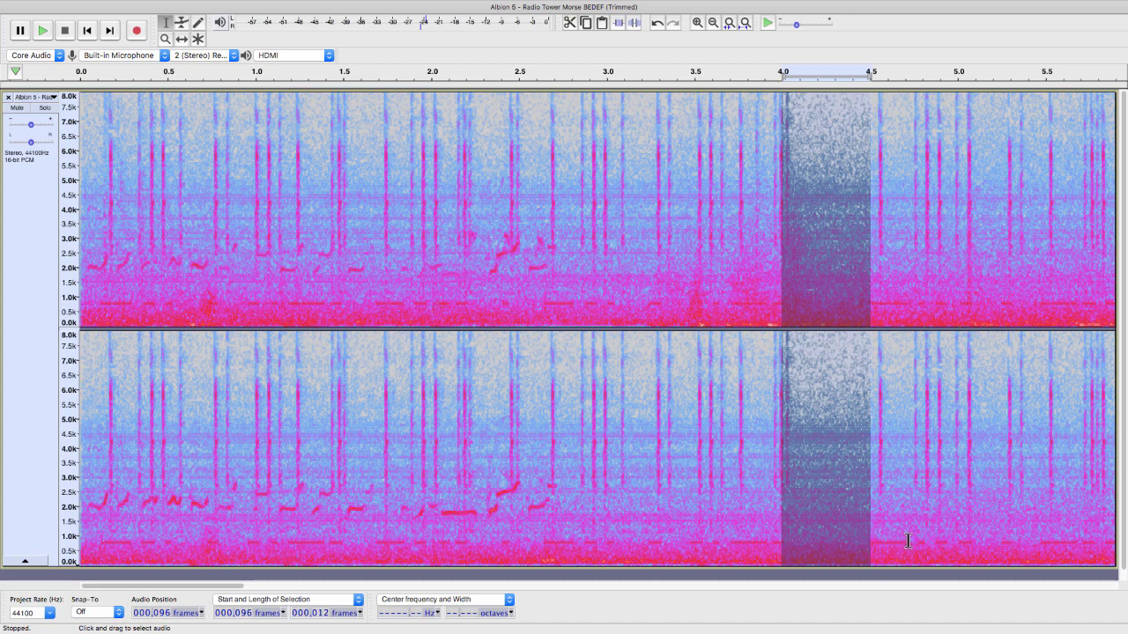
left_click_drag(908, 540, 913, 540)
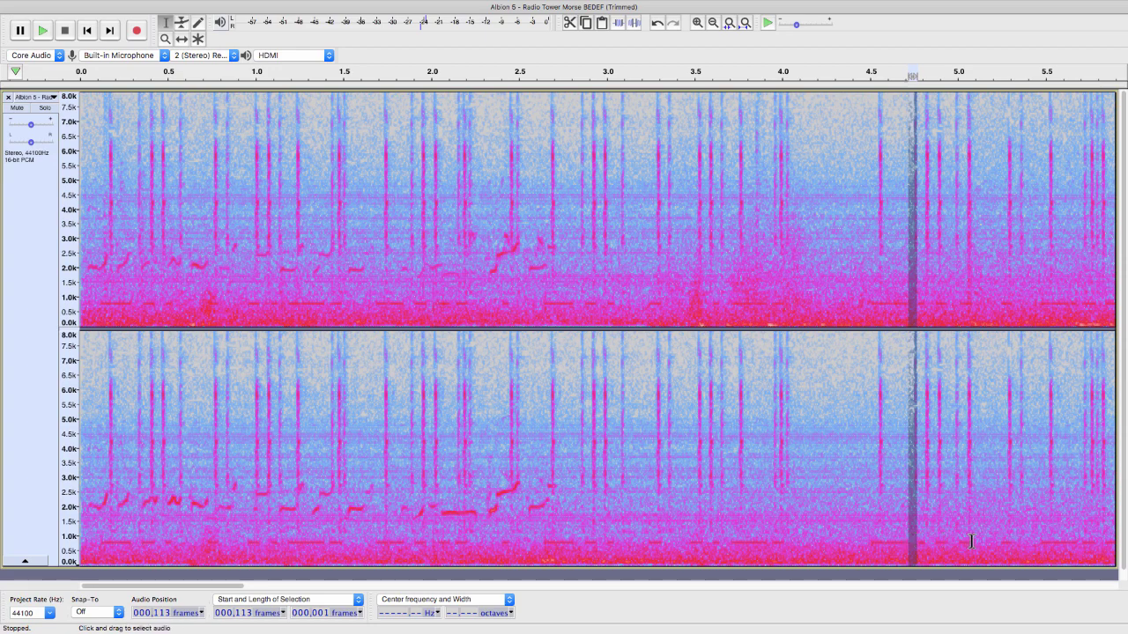
left_click_drag(971, 541, 1000, 540)
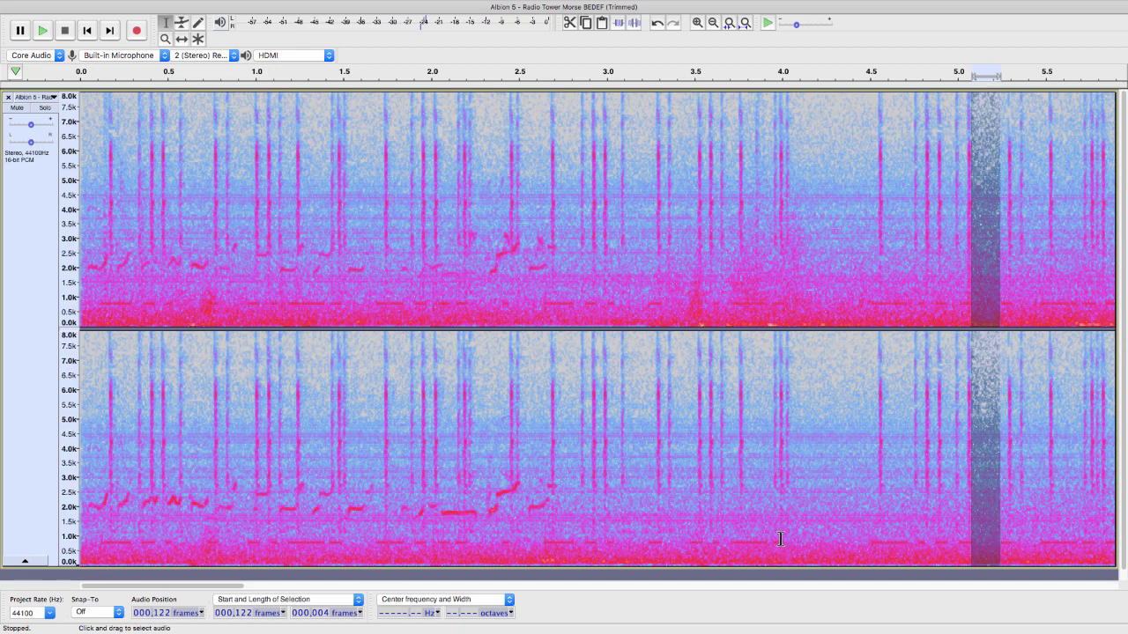
left_click_drag(783, 542, 870, 548)
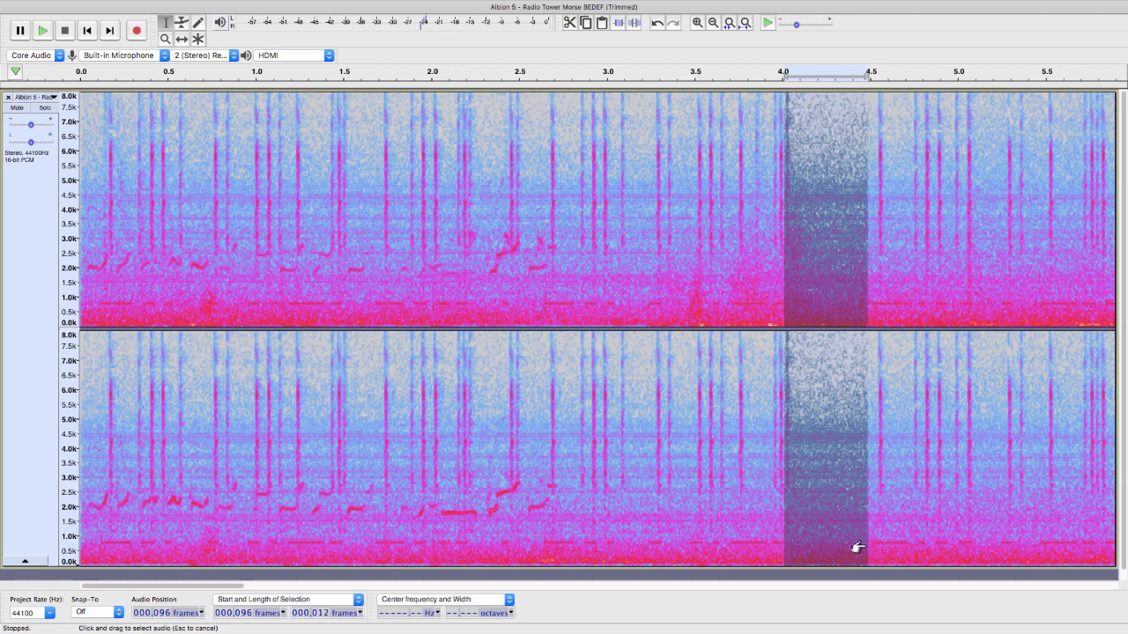
left_click(83, 354)
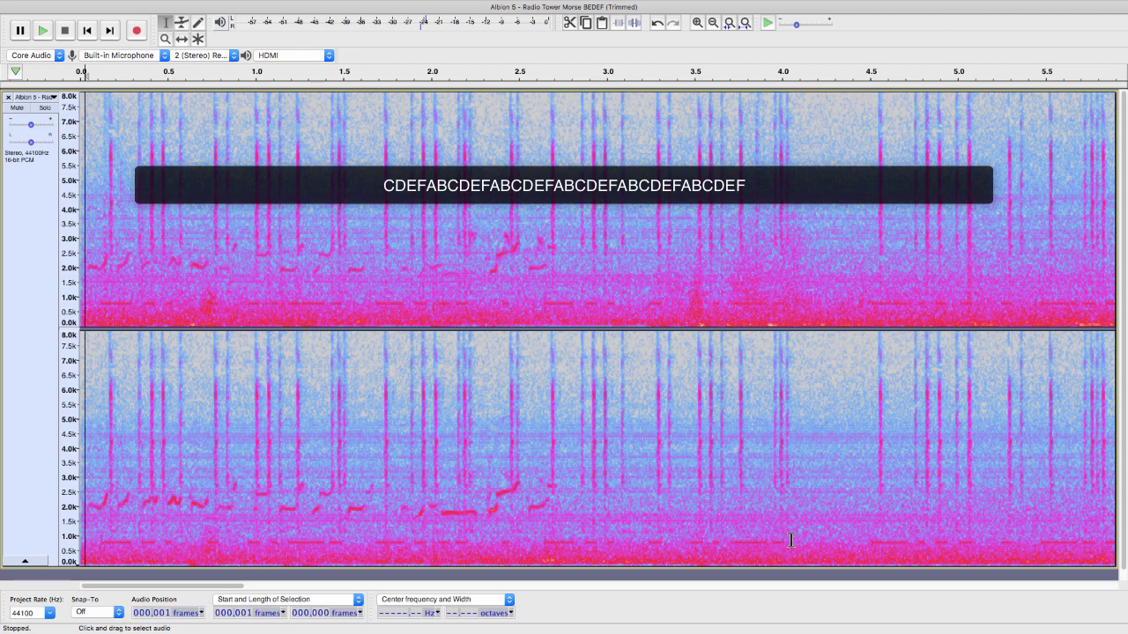
left_click_drag(784, 541, 869, 543)
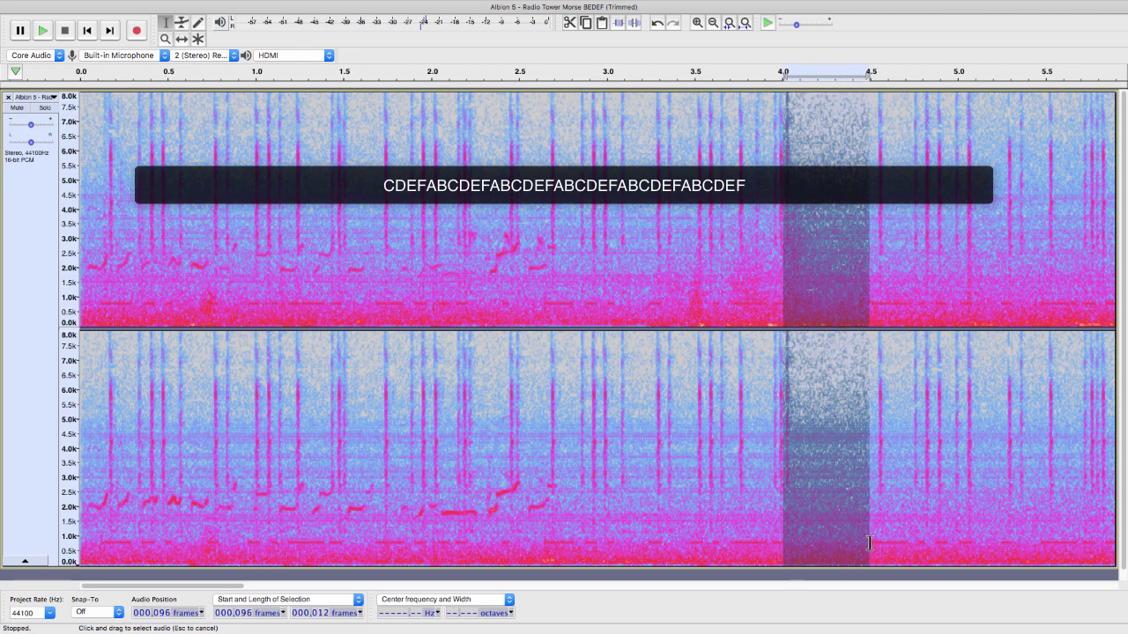
left_click(81, 200)
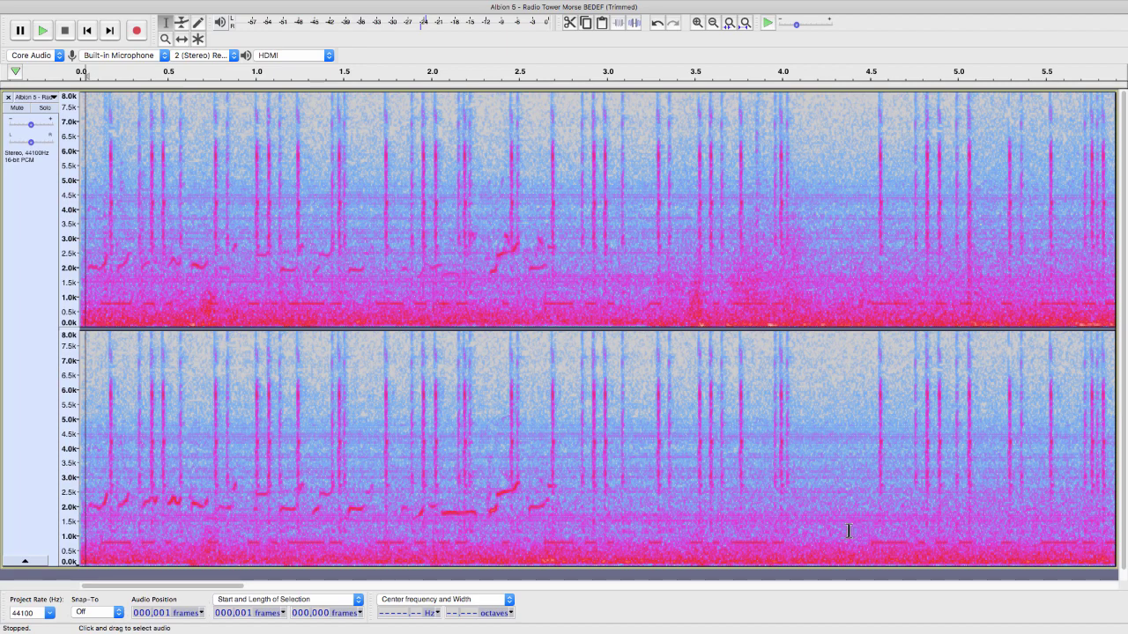
Step: Place the cursor near 4.4 s and scroll right until roughly 4–10 s shows
left_click(848, 530)
scroll(842, 532, "right", 10)
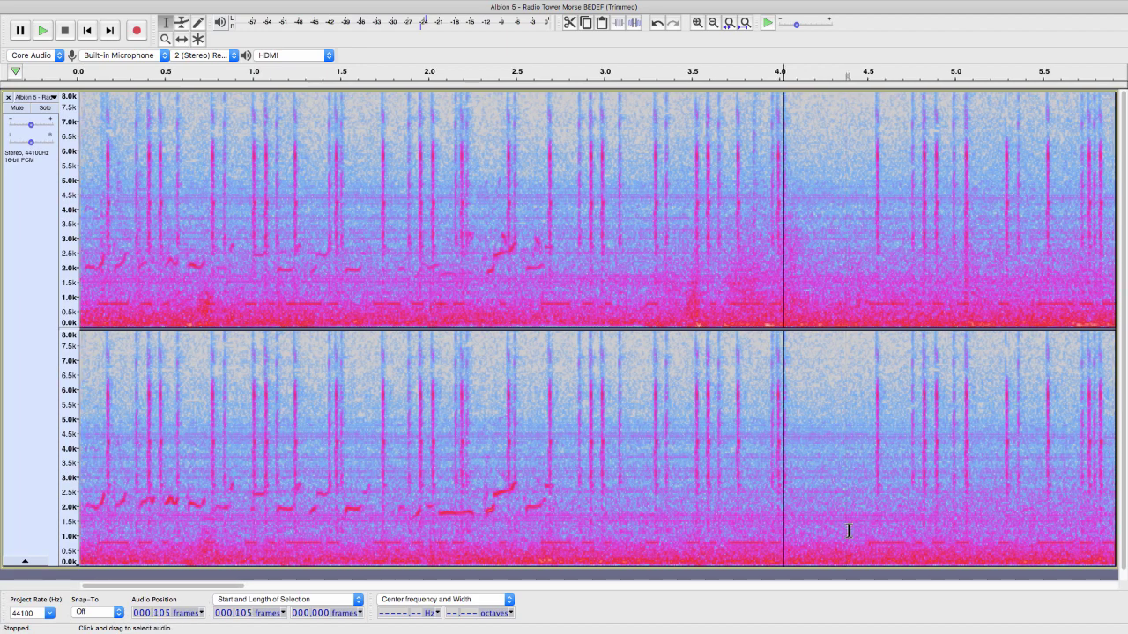
scroll(848, 530, "right", 8)
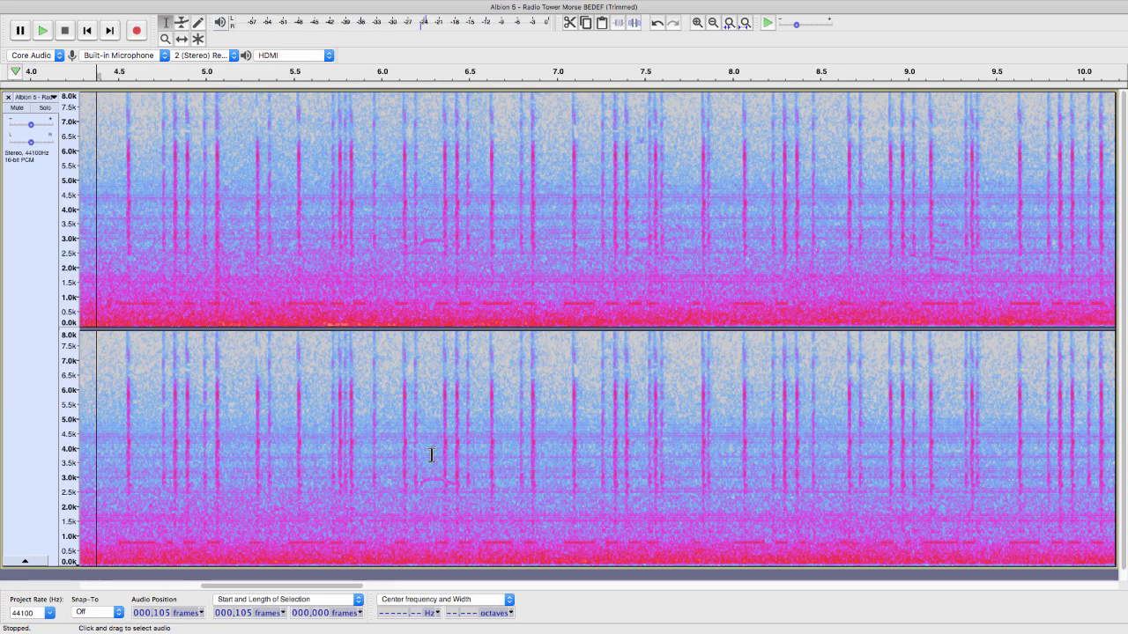
Step: Switch to the Safari Morse converter page and merge it with Audacity into one split-view space
key("ctrl+Right")
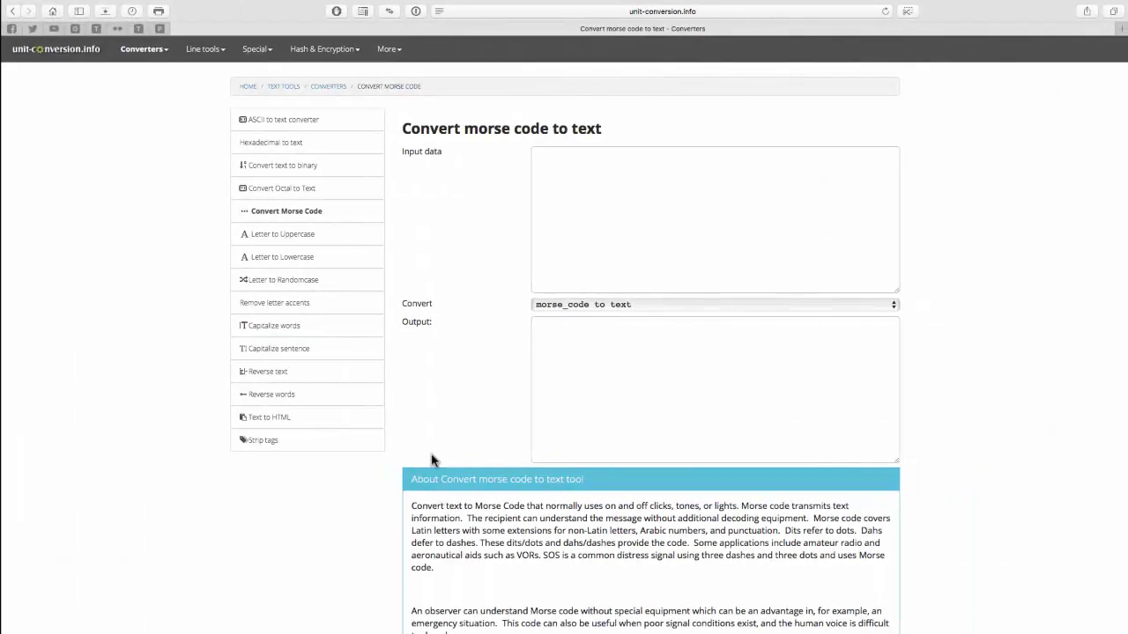
left_click(550, 277)
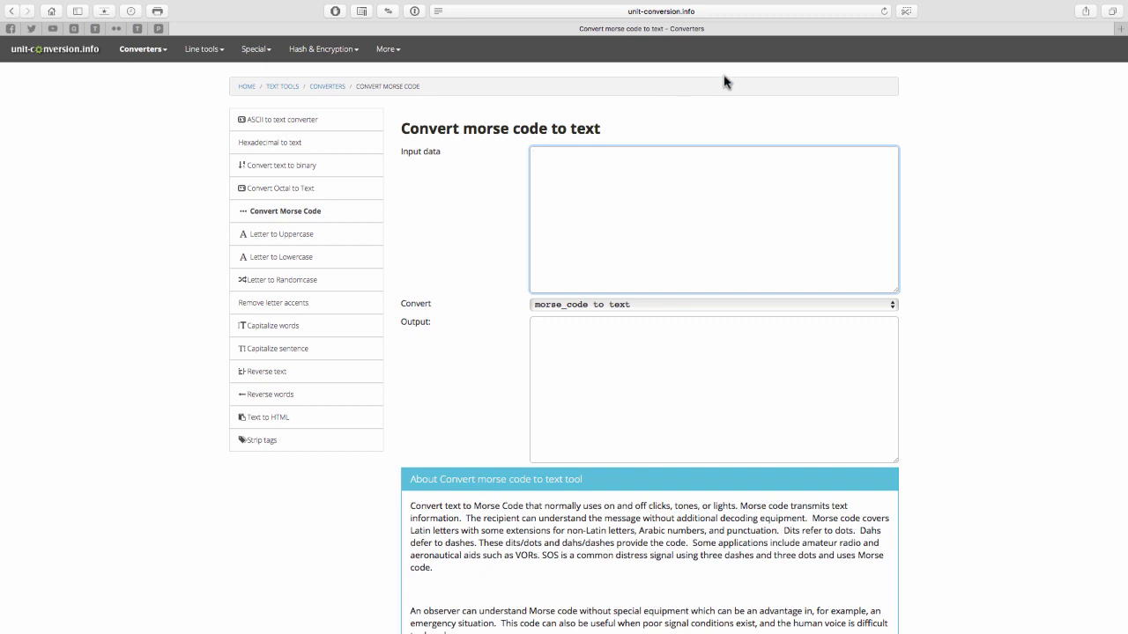
key("ctrl+Up")
mouse_move(721, 20)
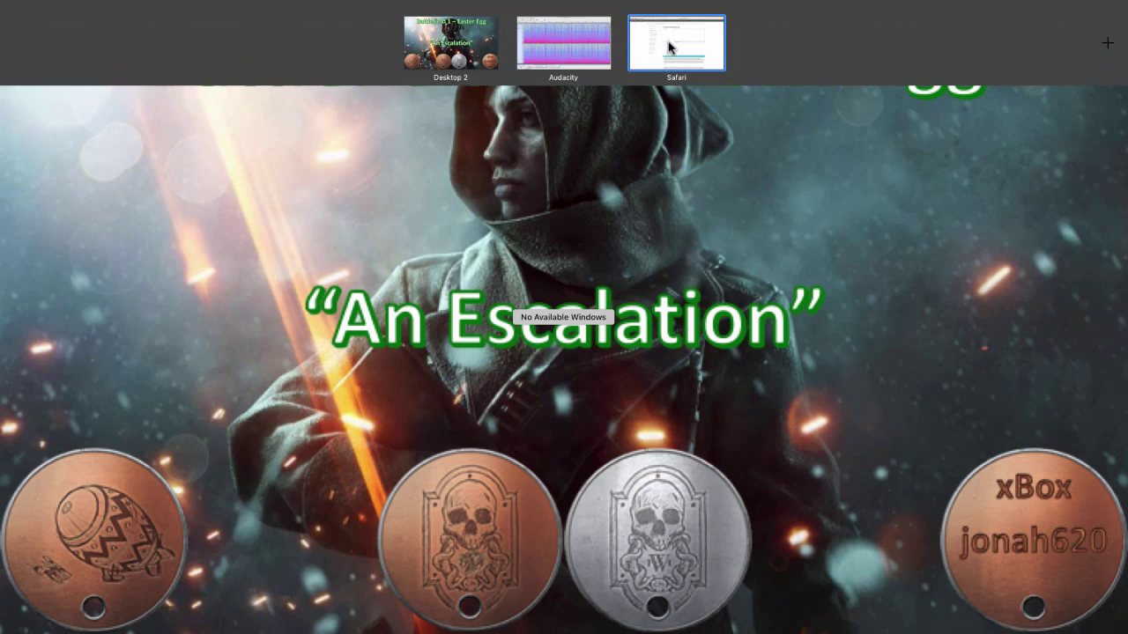
left_click_drag(677, 47, 608, 46)
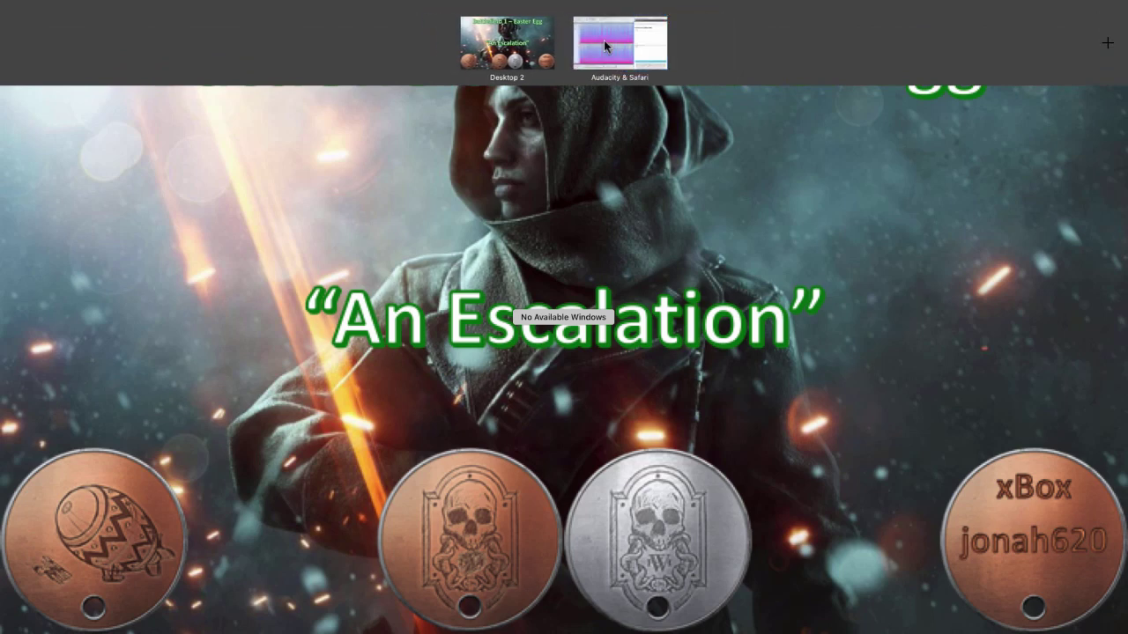
Step: Widen Audacity beside the converter and type the spectrogram's dots and dashes into Input data
left_click(604, 40)
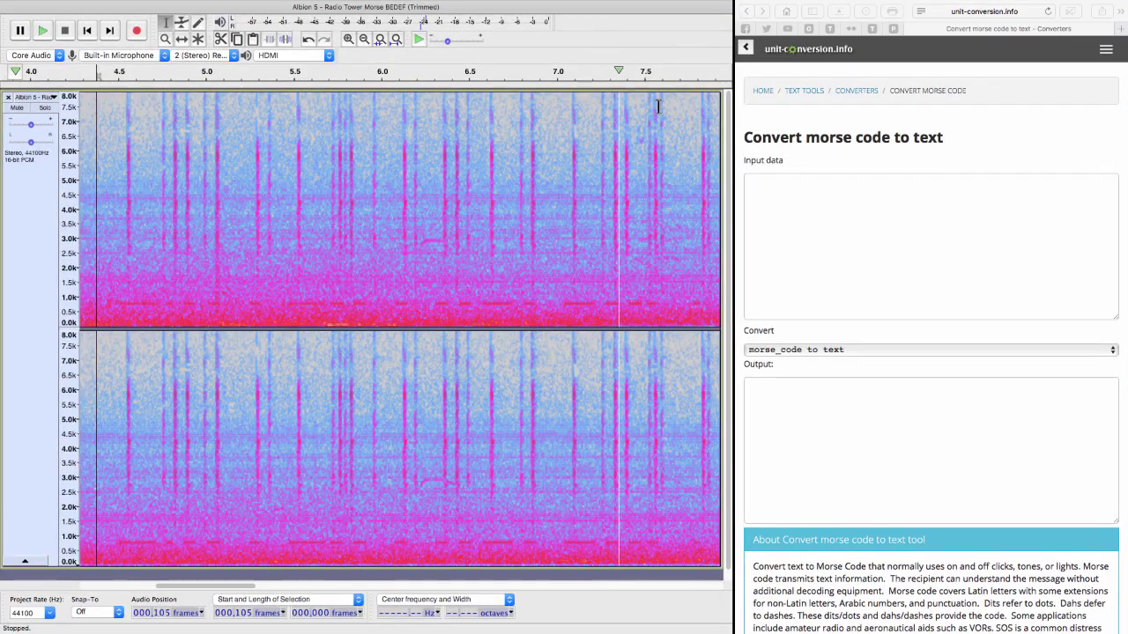
left_click_drag(734, 179, 838, 202)
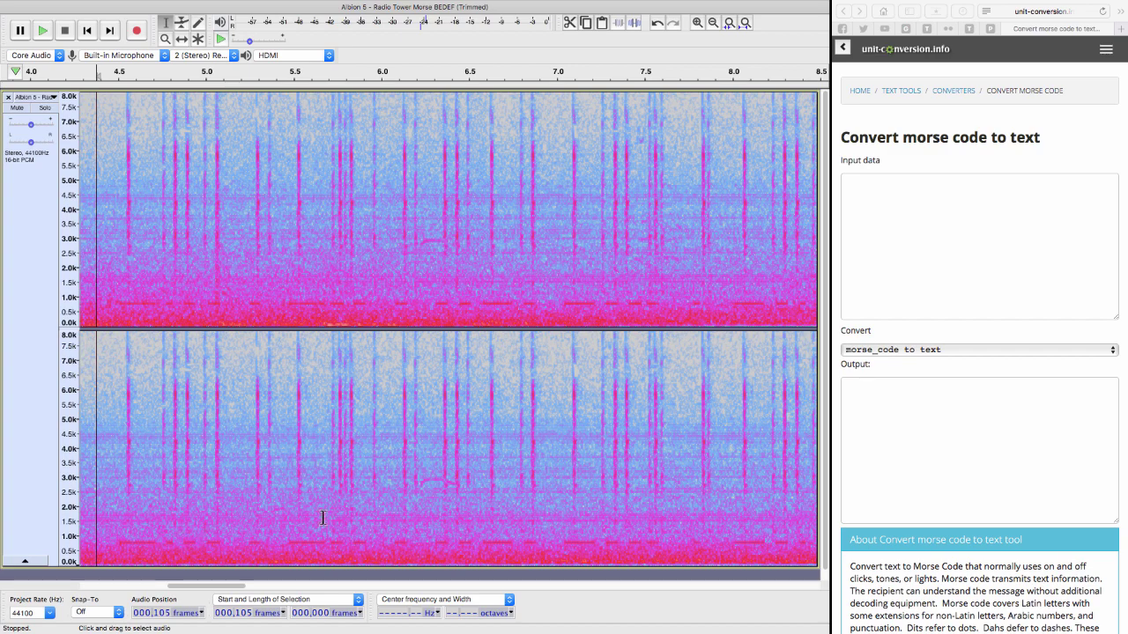
left_click(881, 191)
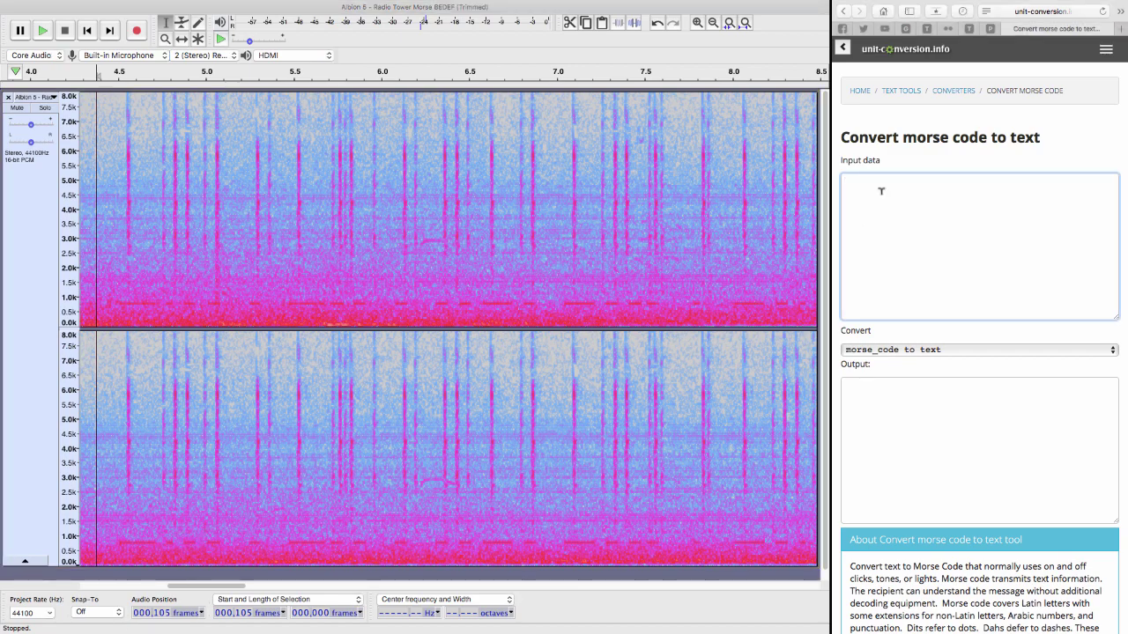
type("-...")
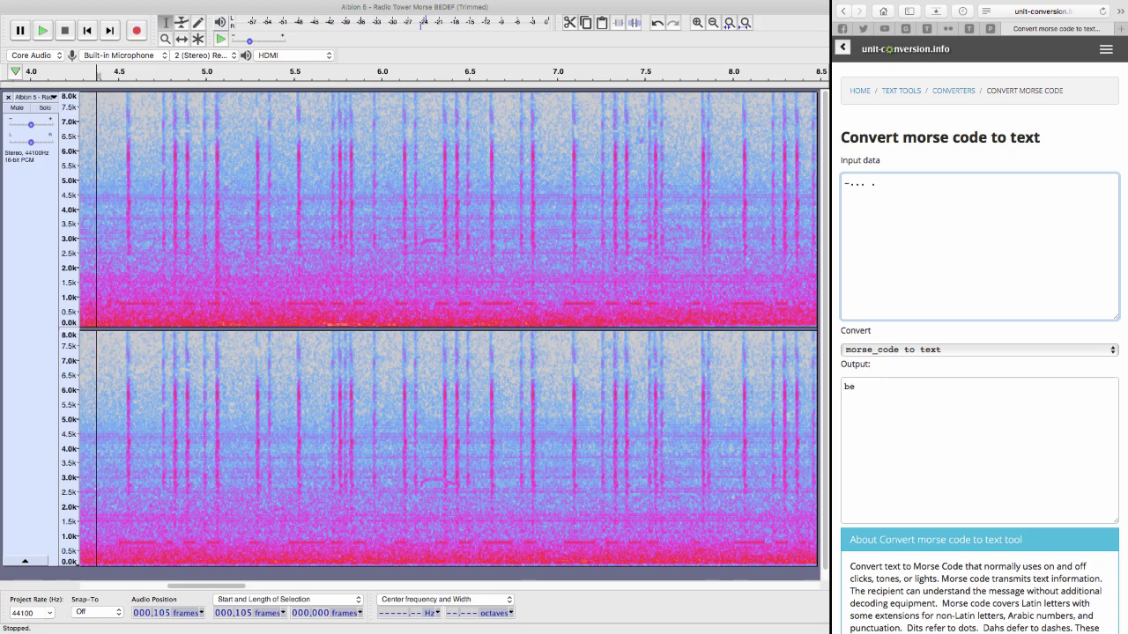
type(". -.. . ..-.")
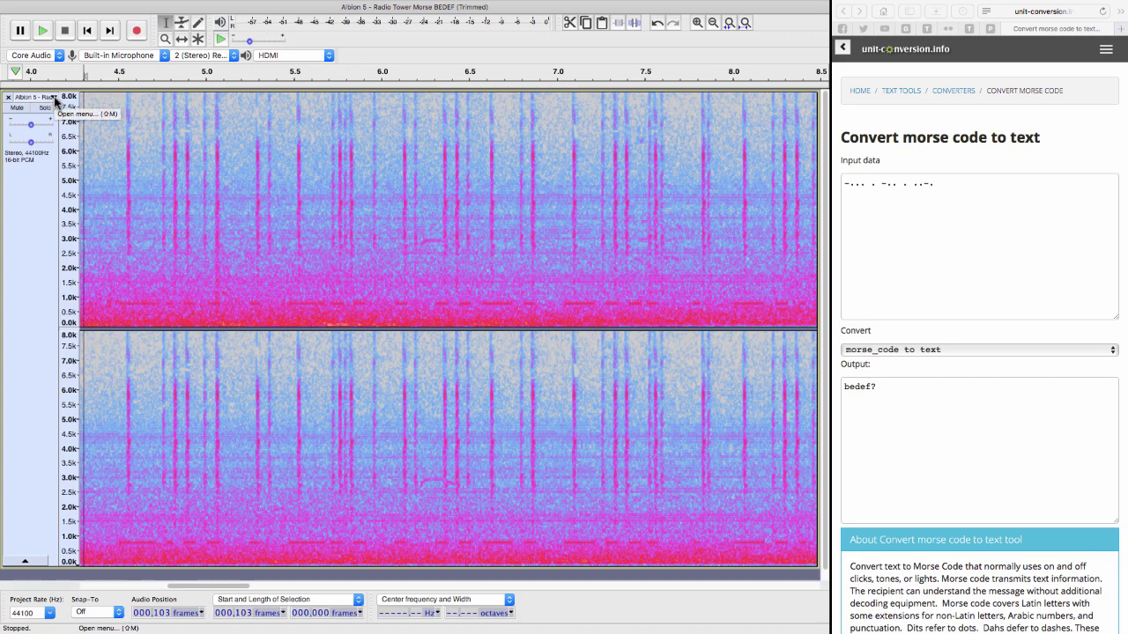
Step: Open Spectrogram Settings and preview the Range lowered from 80 dB to 40 dB
left_click(55, 99)
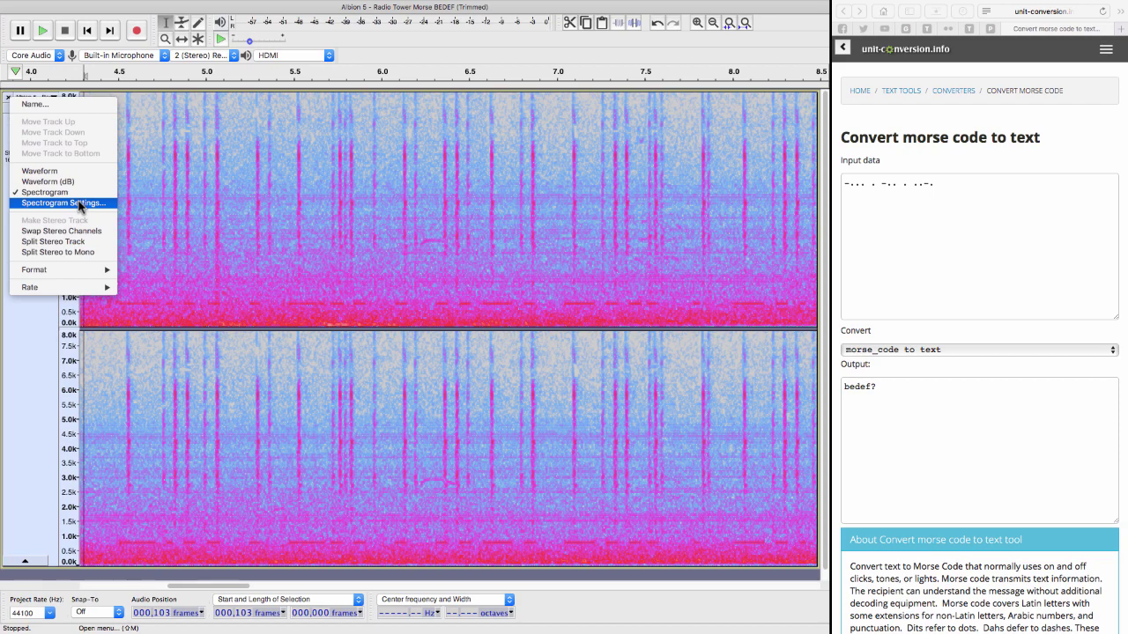
left_click(79, 203)
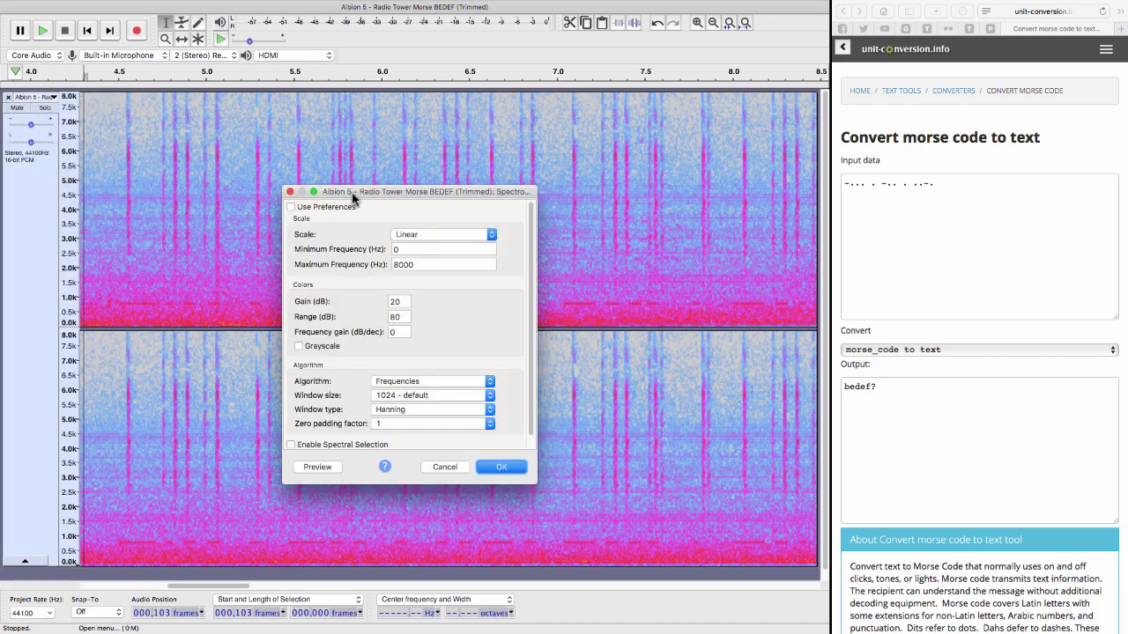
left_click_drag(364, 190, 937, 143)
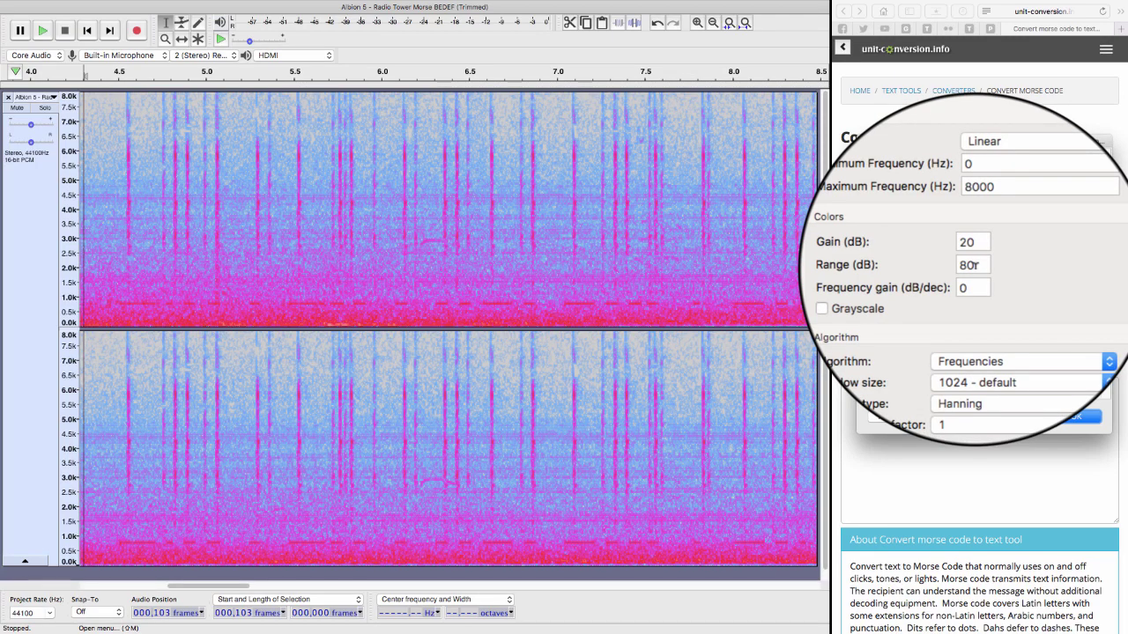
double_click(972, 264)
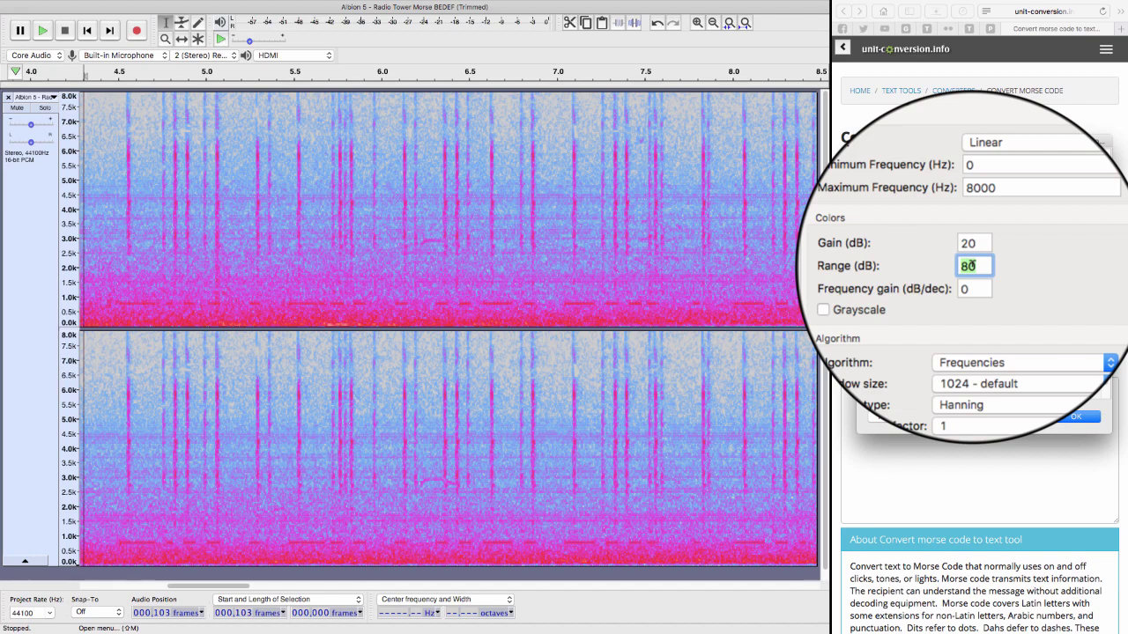
type("40")
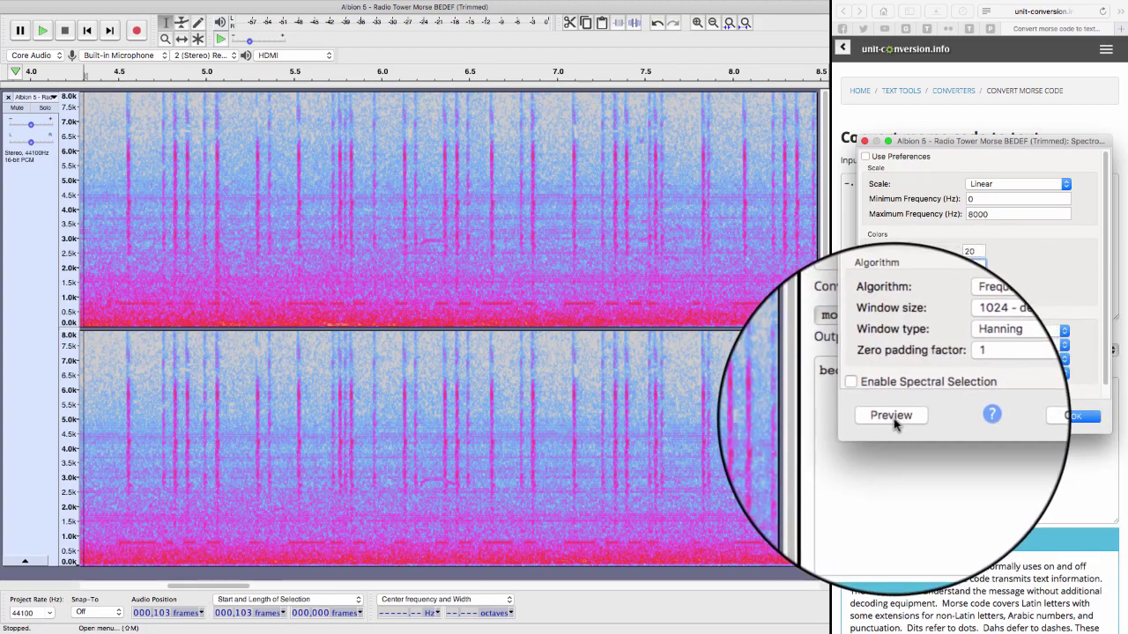
left_click(892, 417)
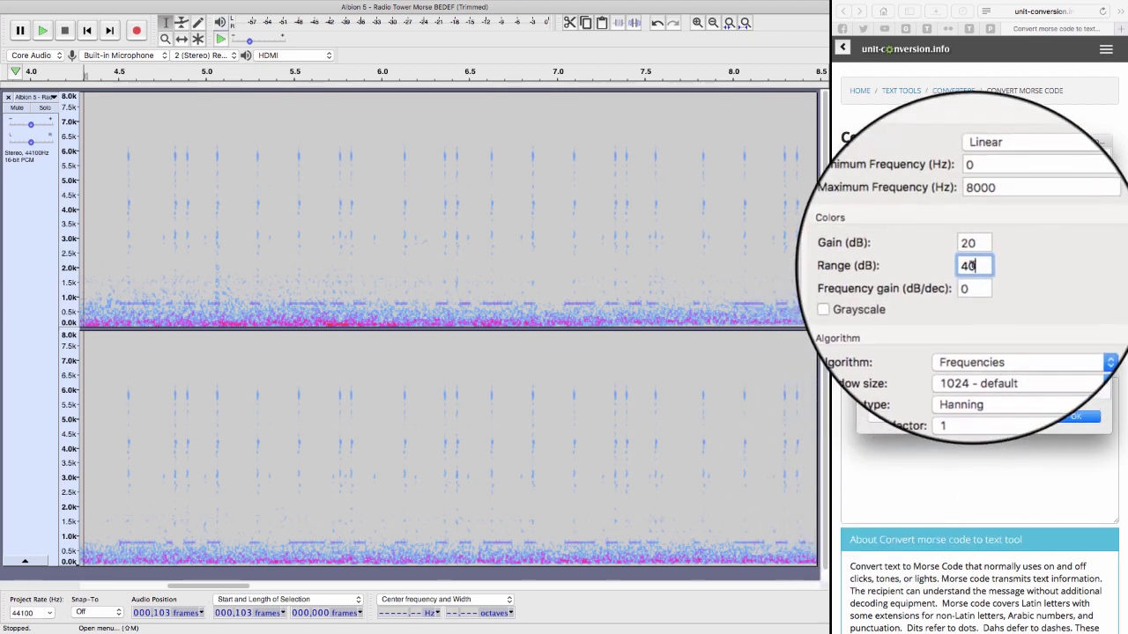
Step: Preview the Range at 20 dB, then set it back to 40 dB and preview again
double_click(970, 265)
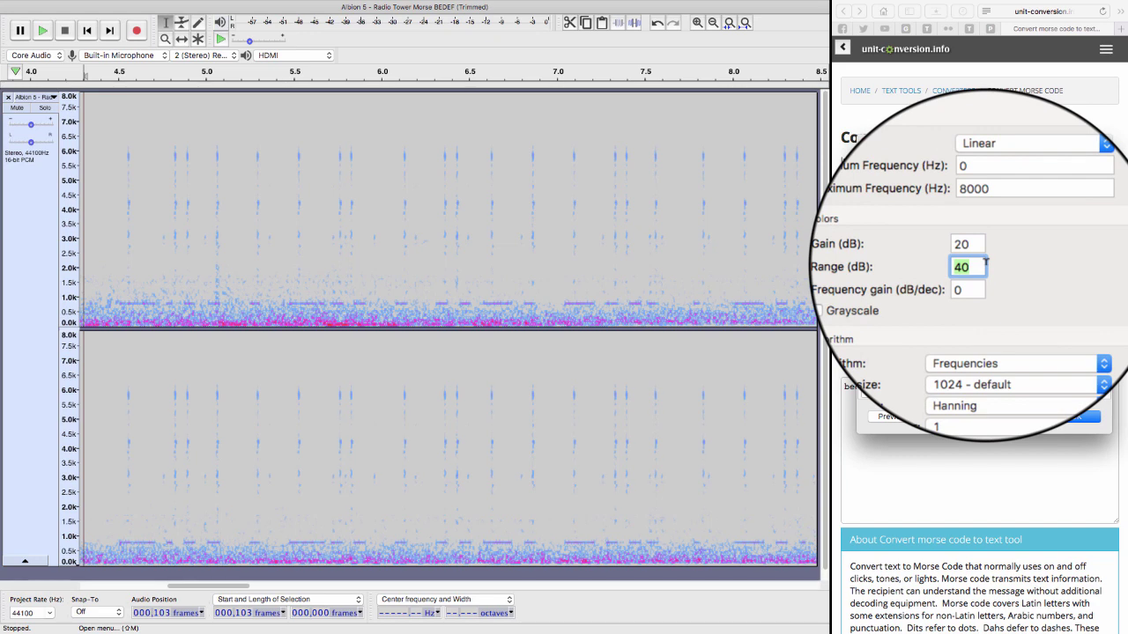
type("20")
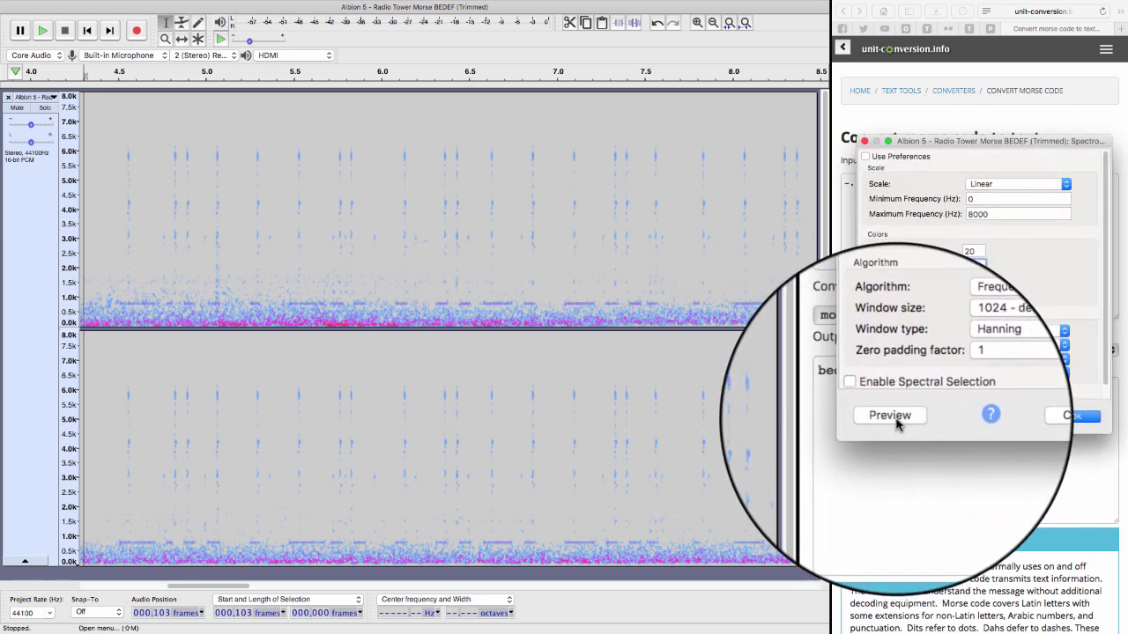
left_click(892, 415)
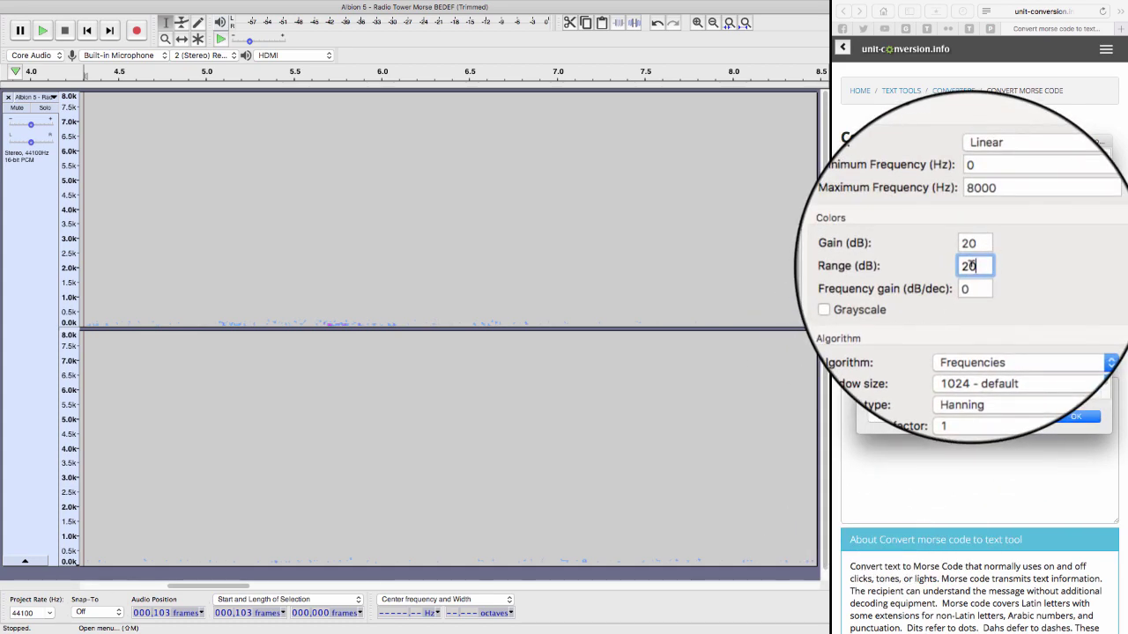
double_click(969, 266)
type("40")
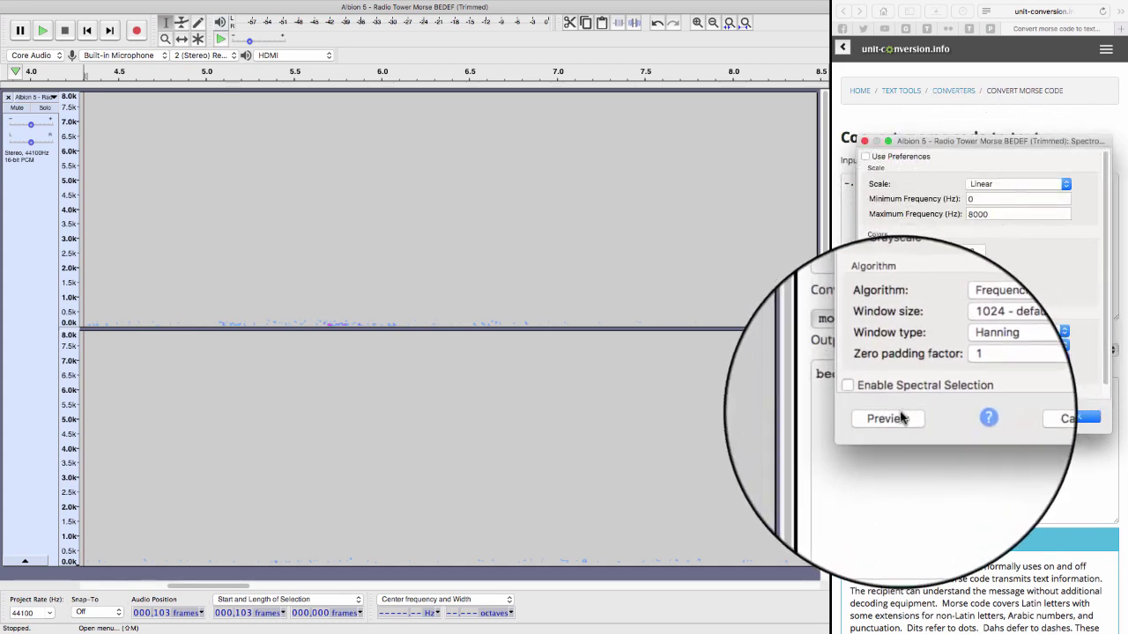
left_click(898, 417)
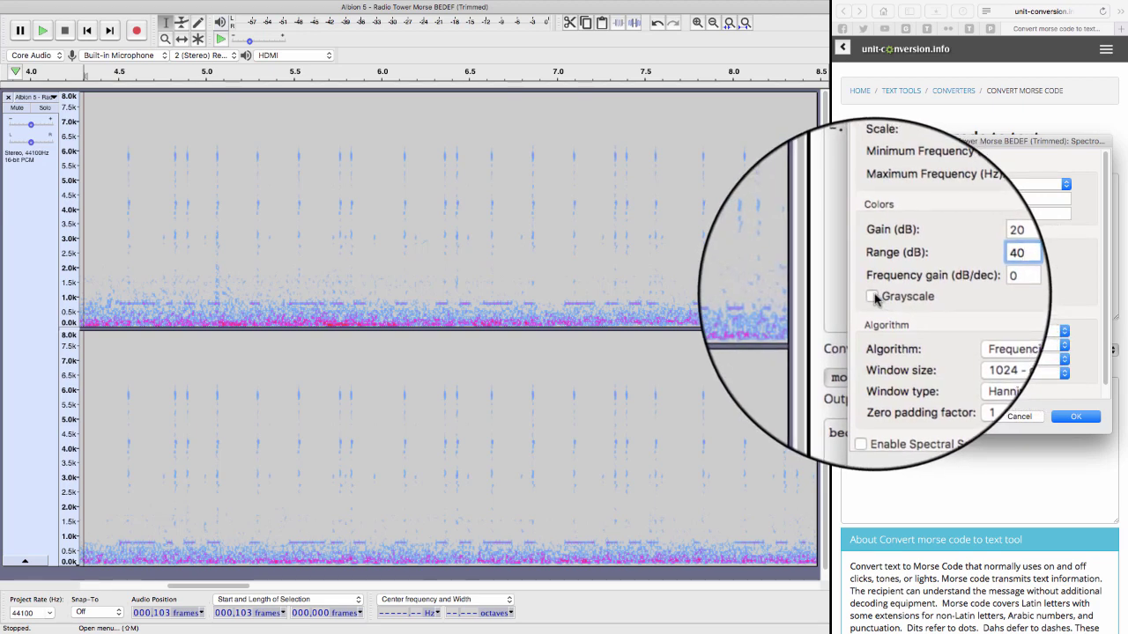
Step: Turn on Grayscale, preview it, and apply the 40 dB grayscale spectrogram settings
left_click(875, 298)
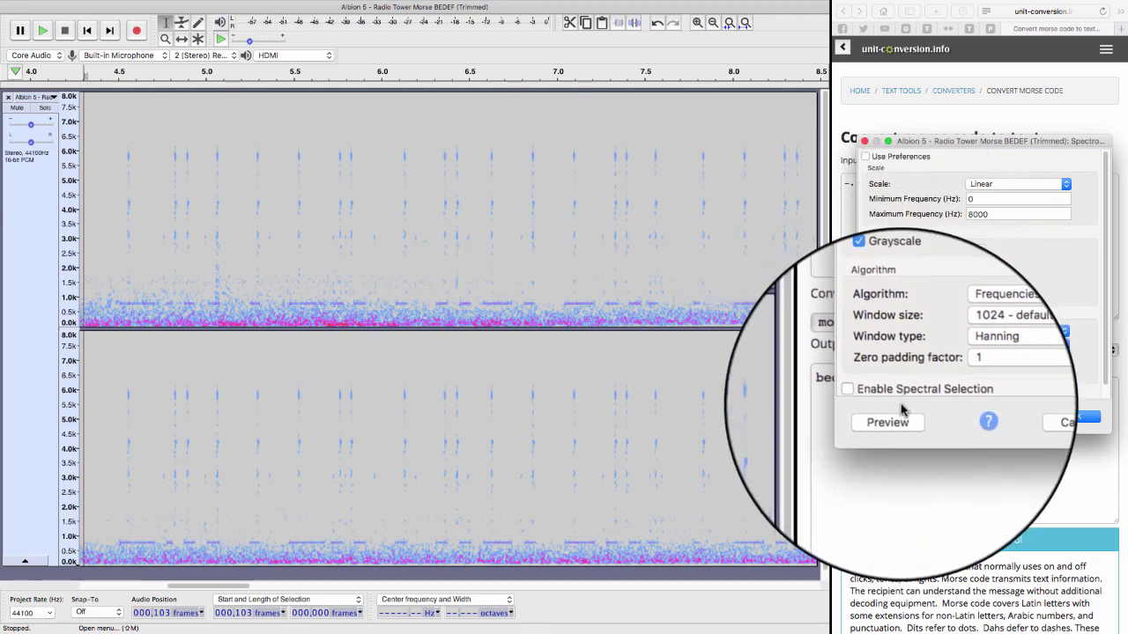
left_click(892, 418)
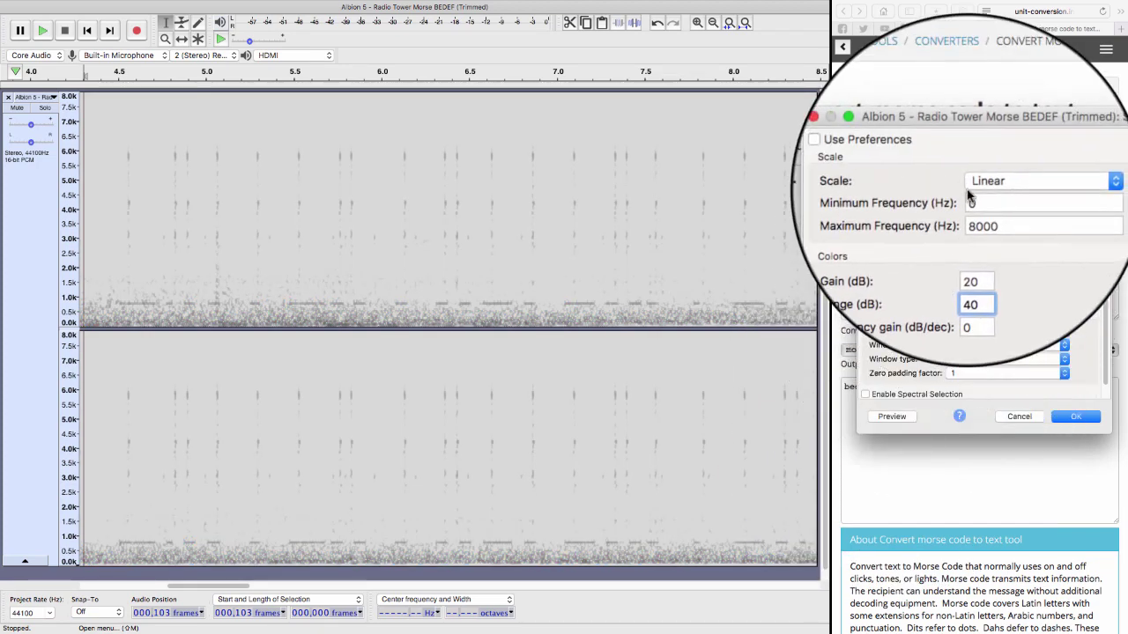
left_click_drag(987, 147, 663, 79)
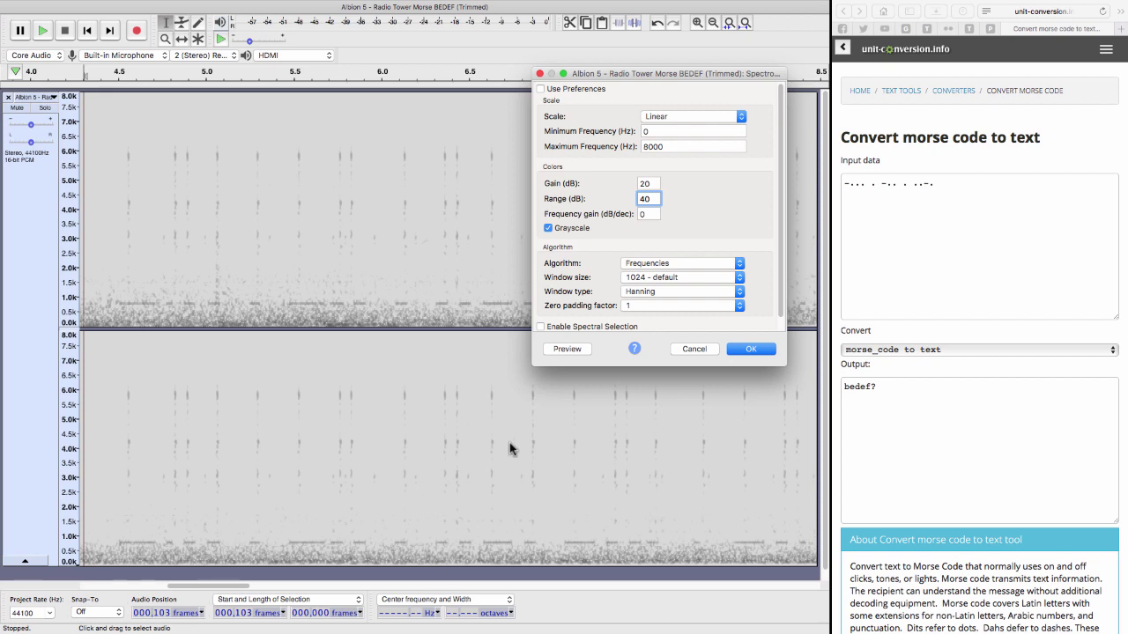
left_click(751, 349)
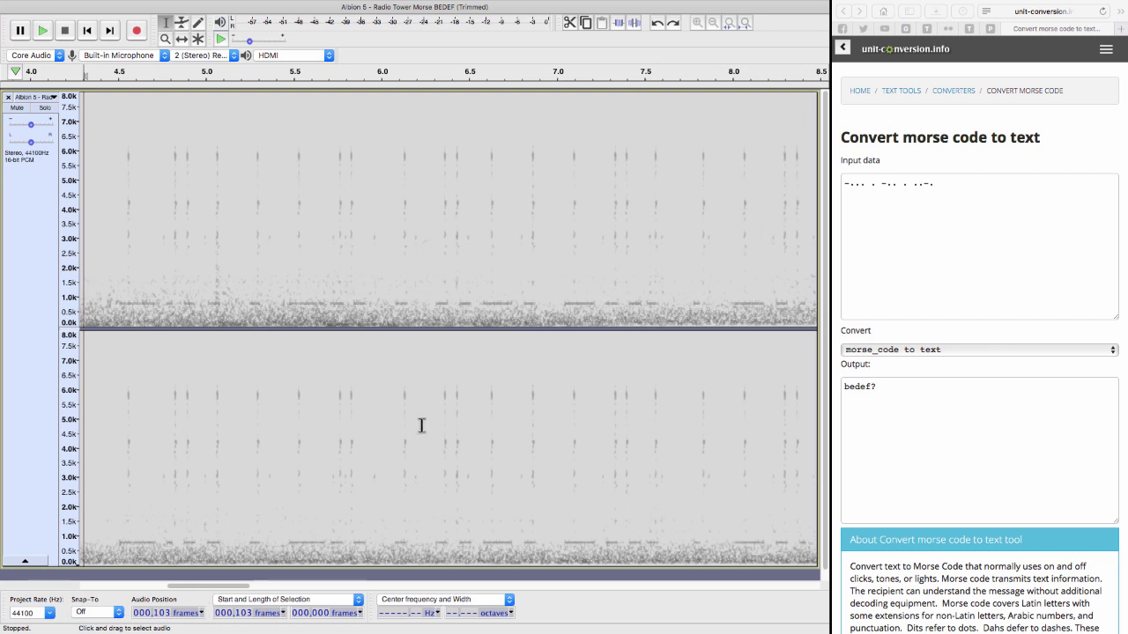